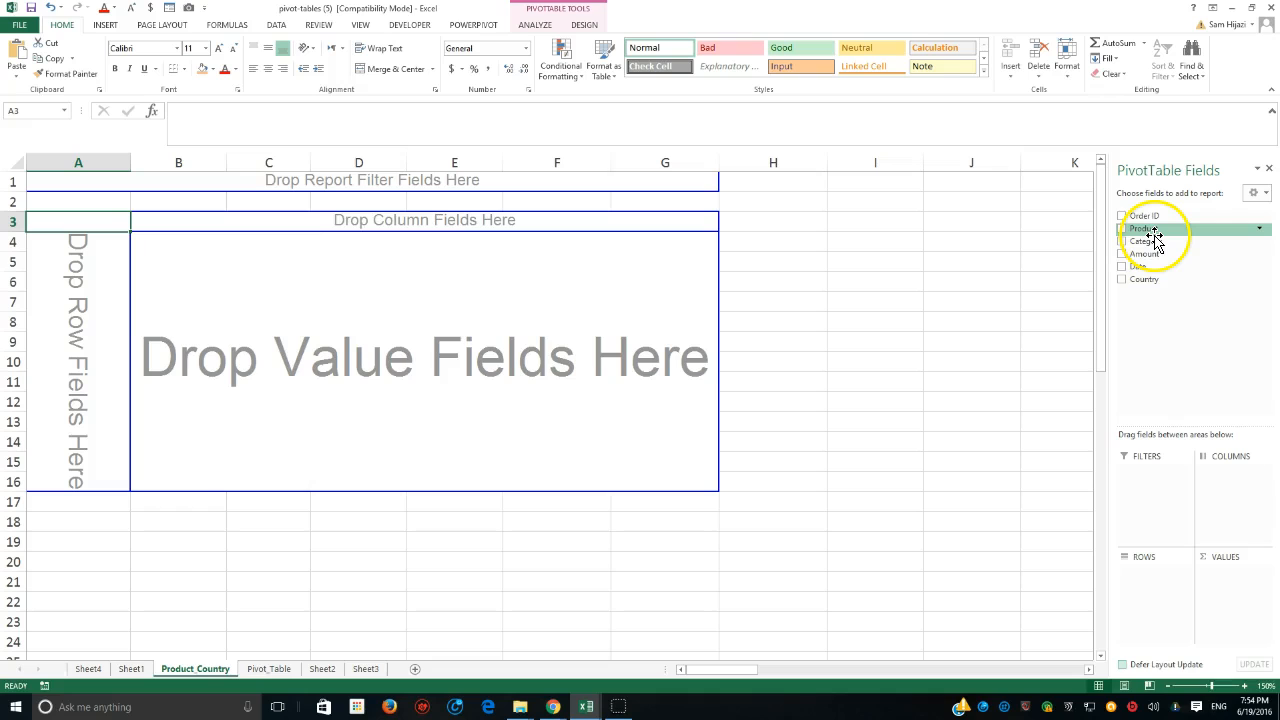
Lay out the PivotTable with Product as rows, Category as columns and Amount as summed values.
drag(1153, 233, 1230, 478)
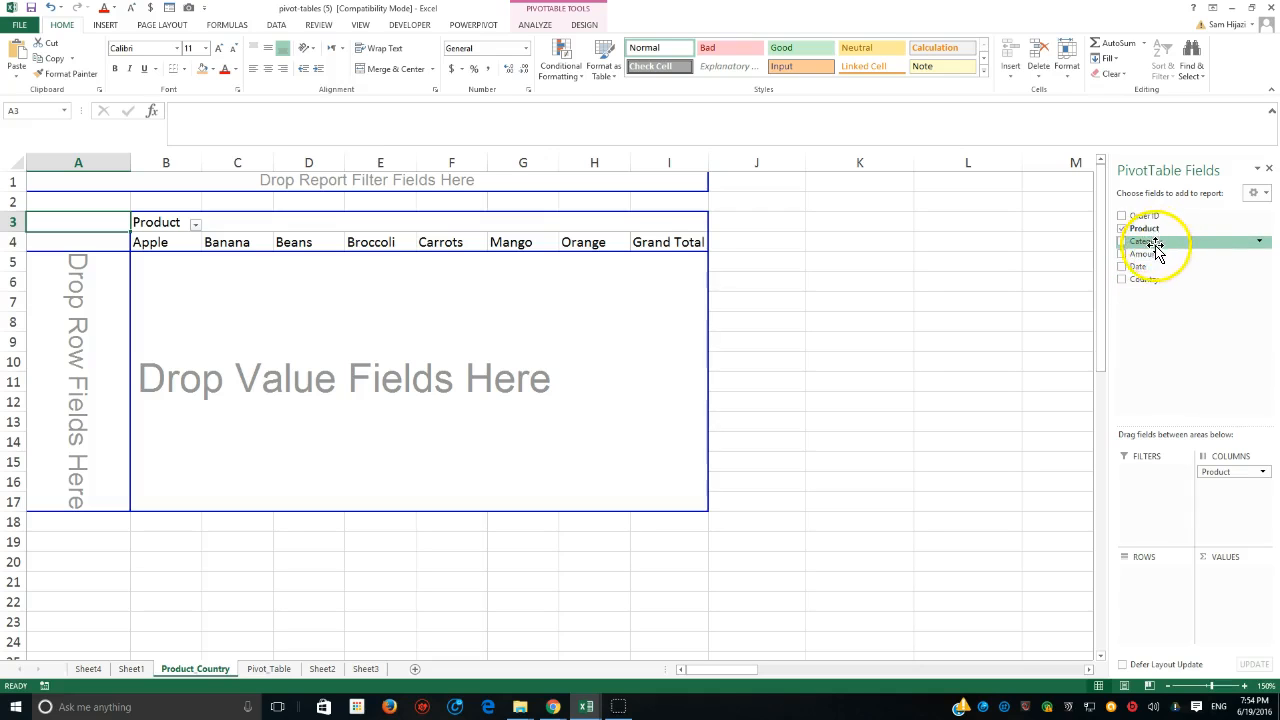
drag(1234, 471, 1136, 580)
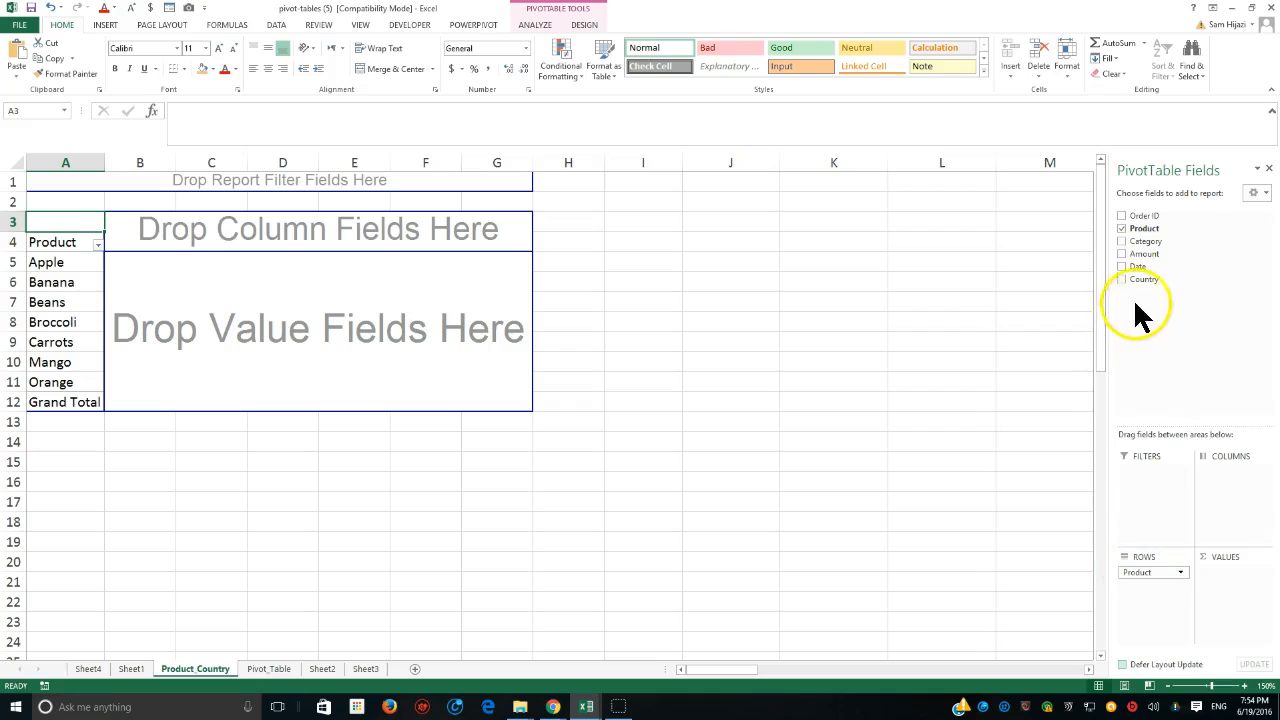
drag(1150, 242, 1220, 488)
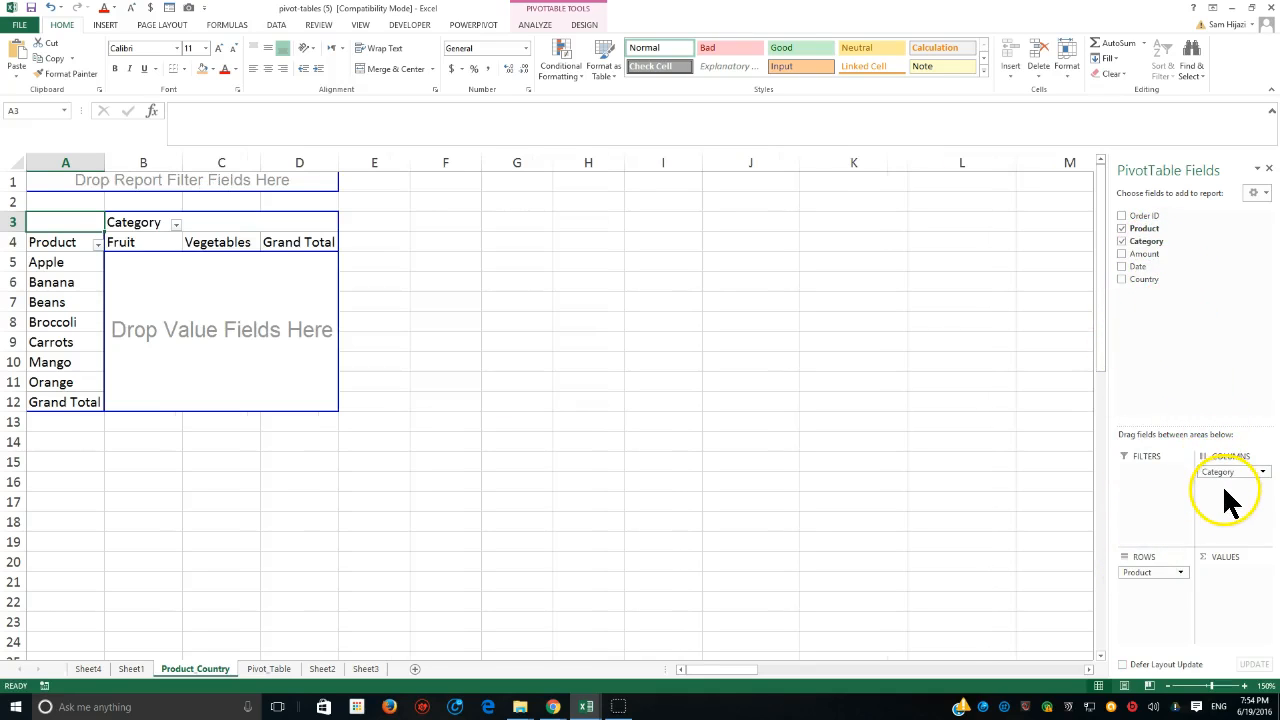
drag(1145, 254, 1226, 571)
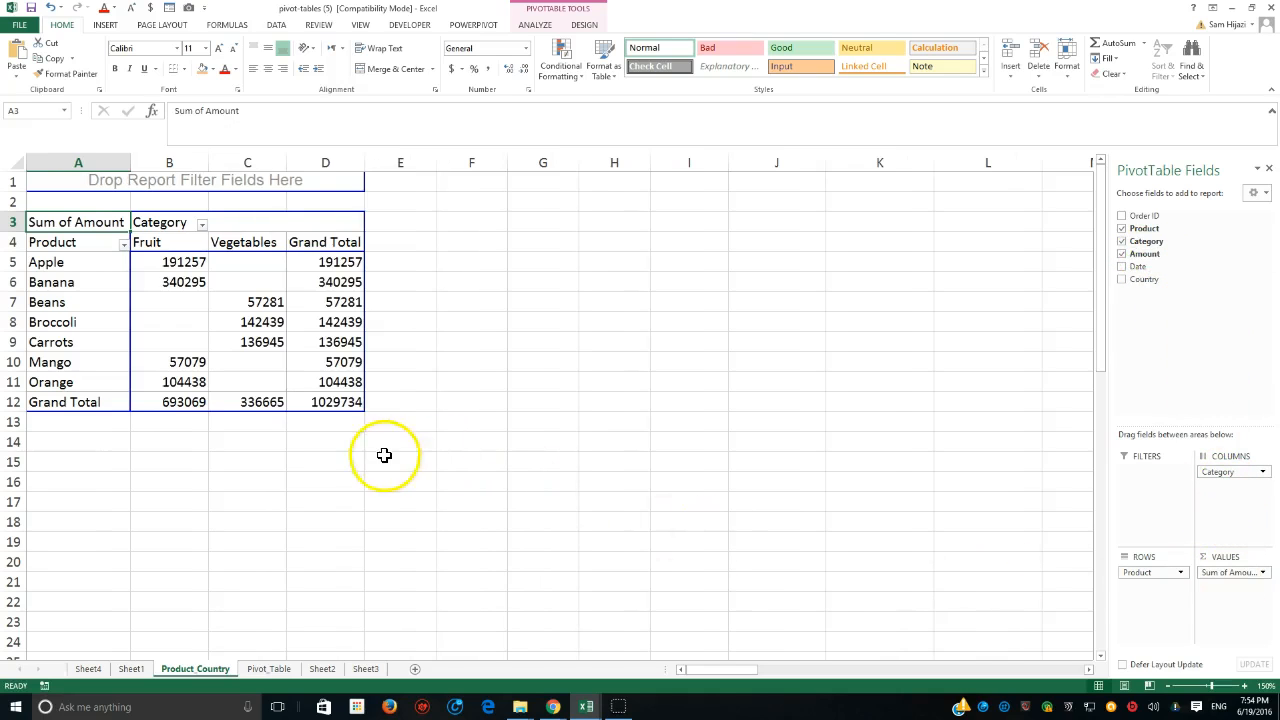
Format the Sum of Amount values as $ currency with 0 decimal places and red parenthesised negative numbers.
click(171, 244)
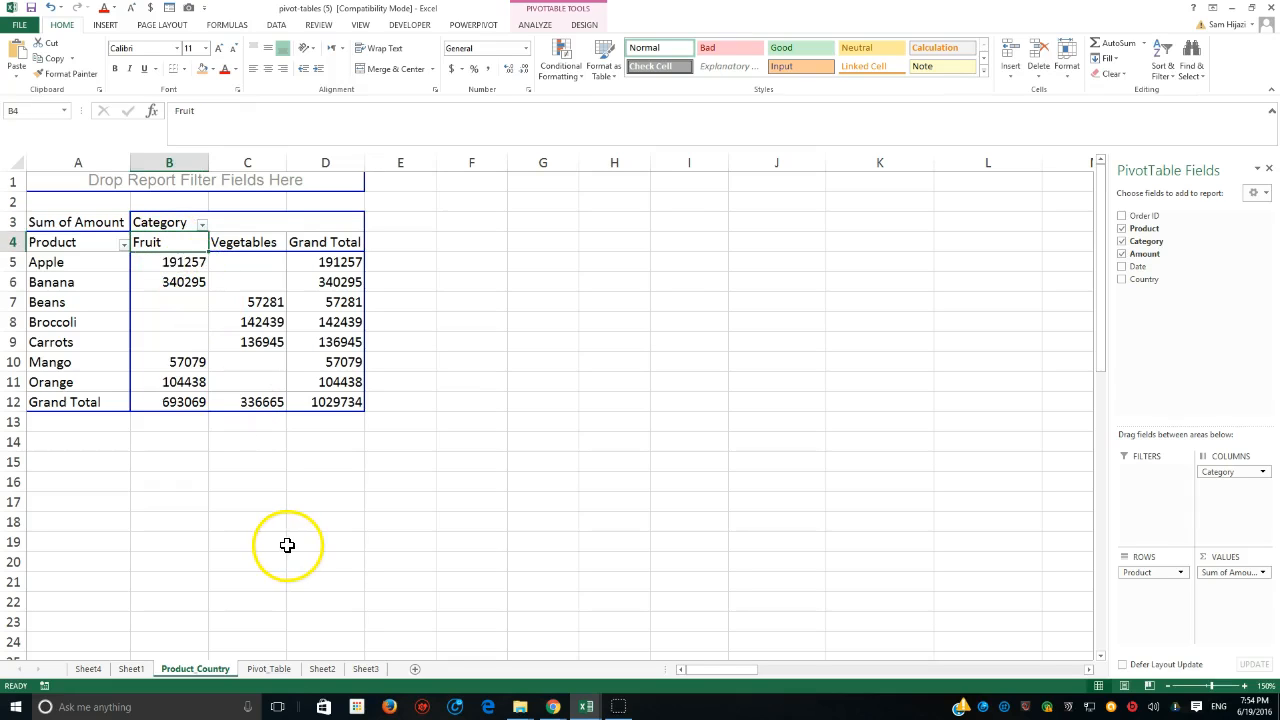
click(1229, 575)
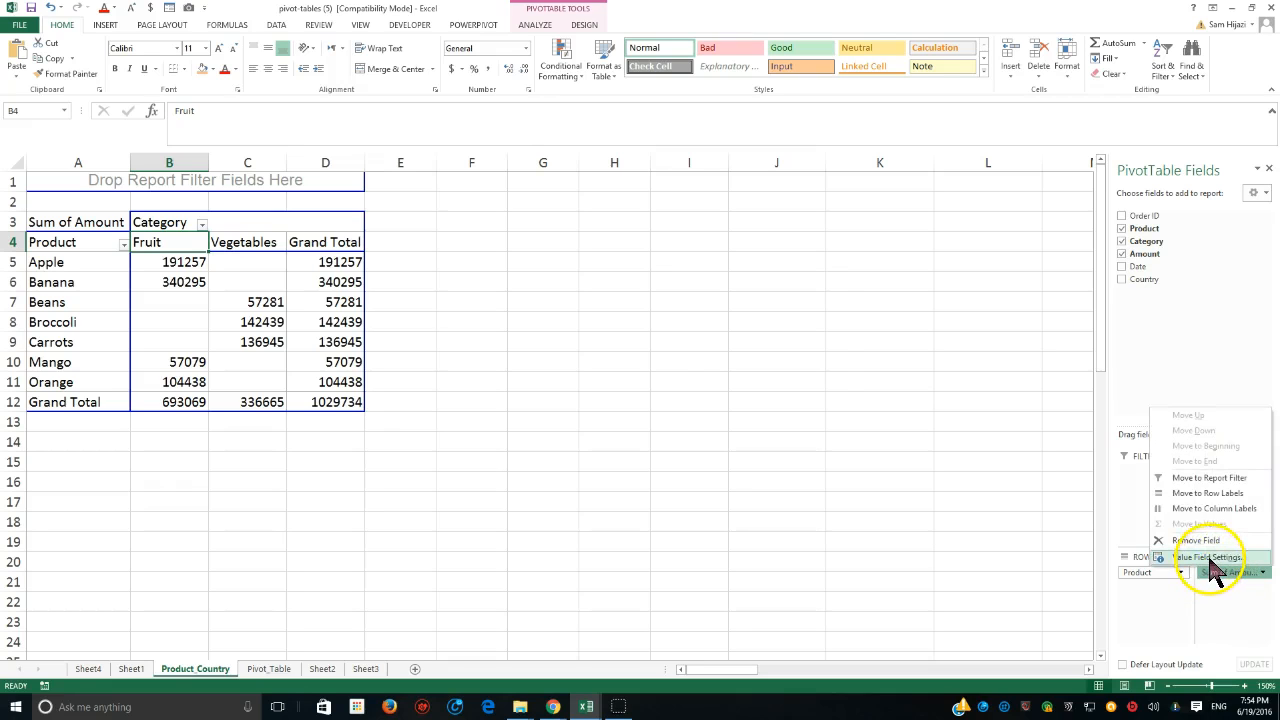
click(1210, 558)
click(634, 474)
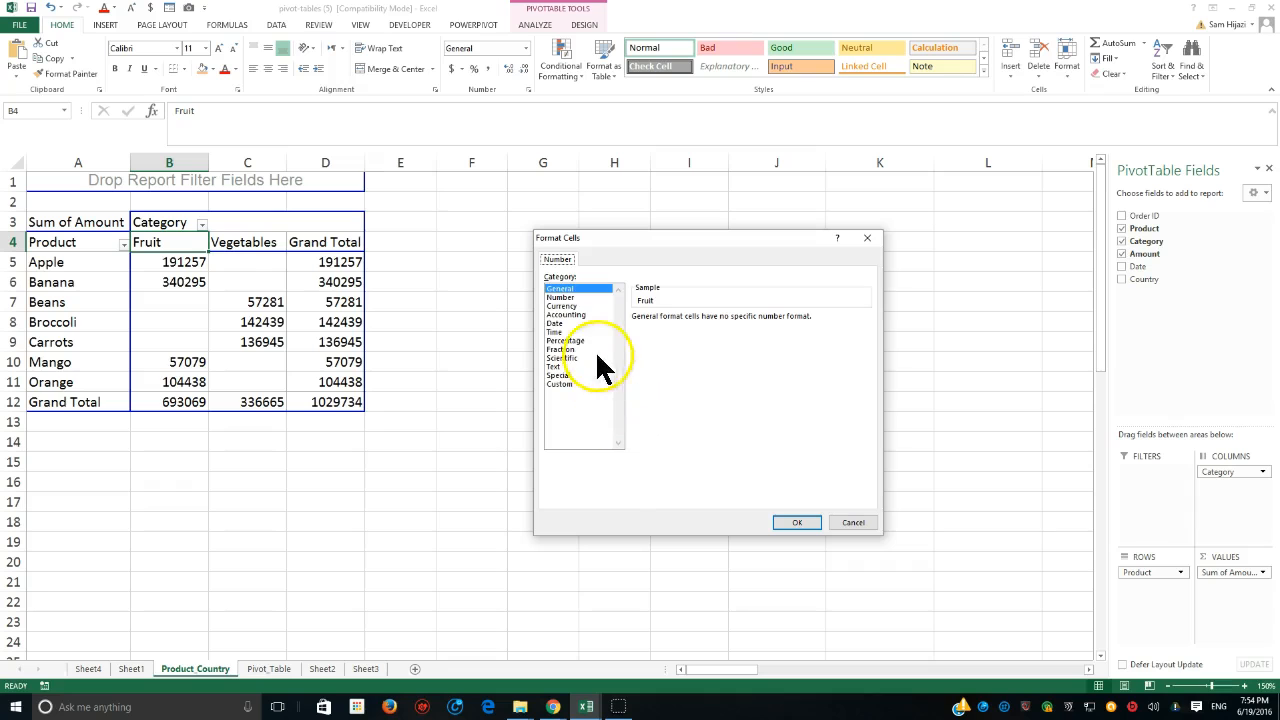
click(573, 305)
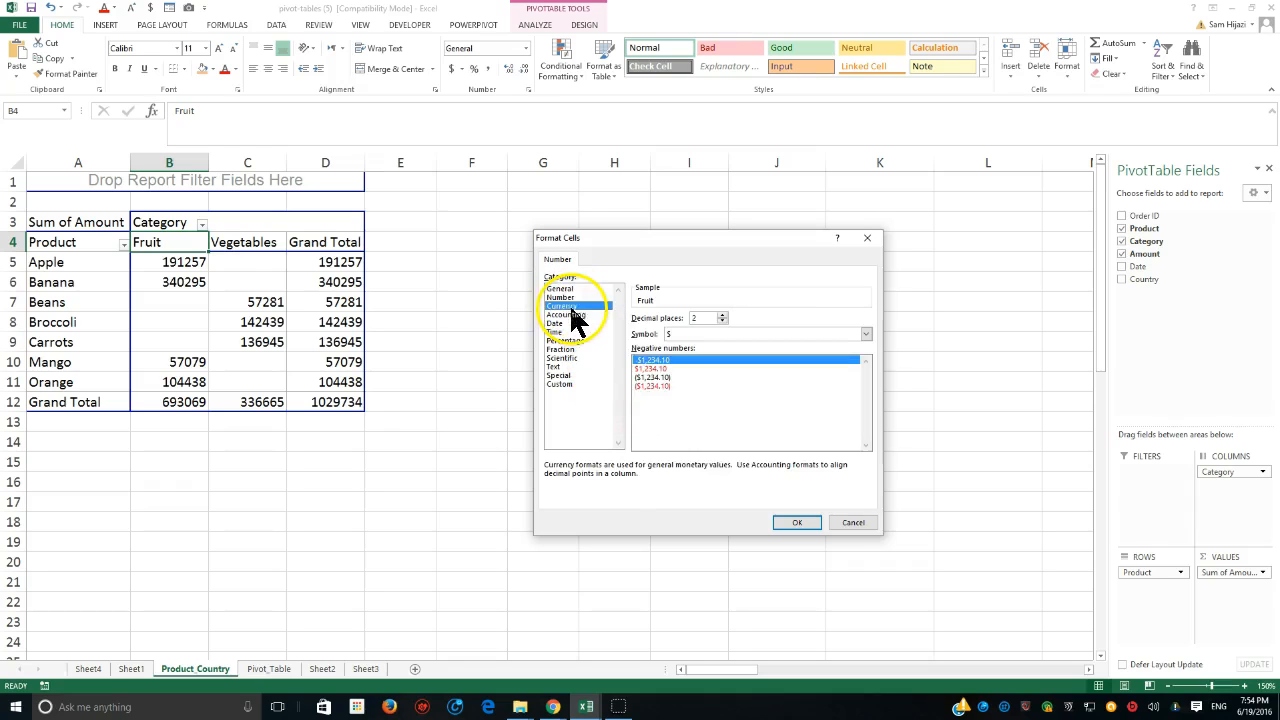
click(665, 387)
click(722, 321)
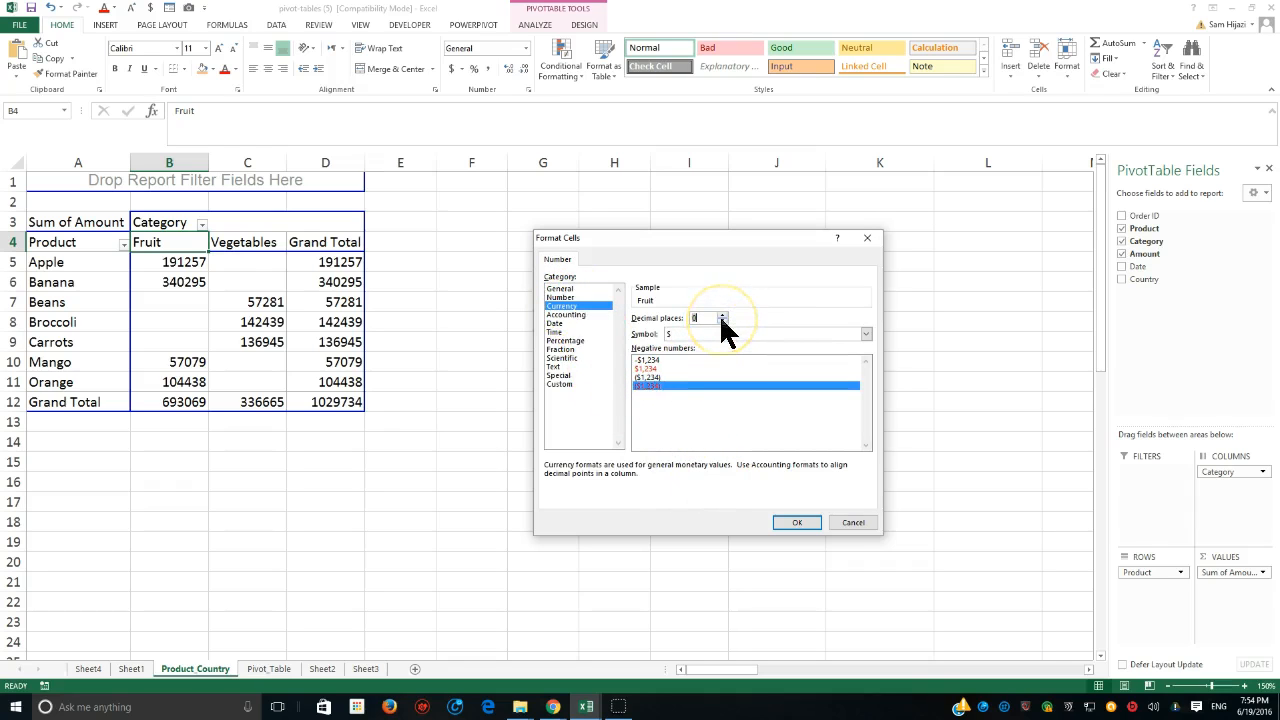
click(788, 526)
click(750, 474)
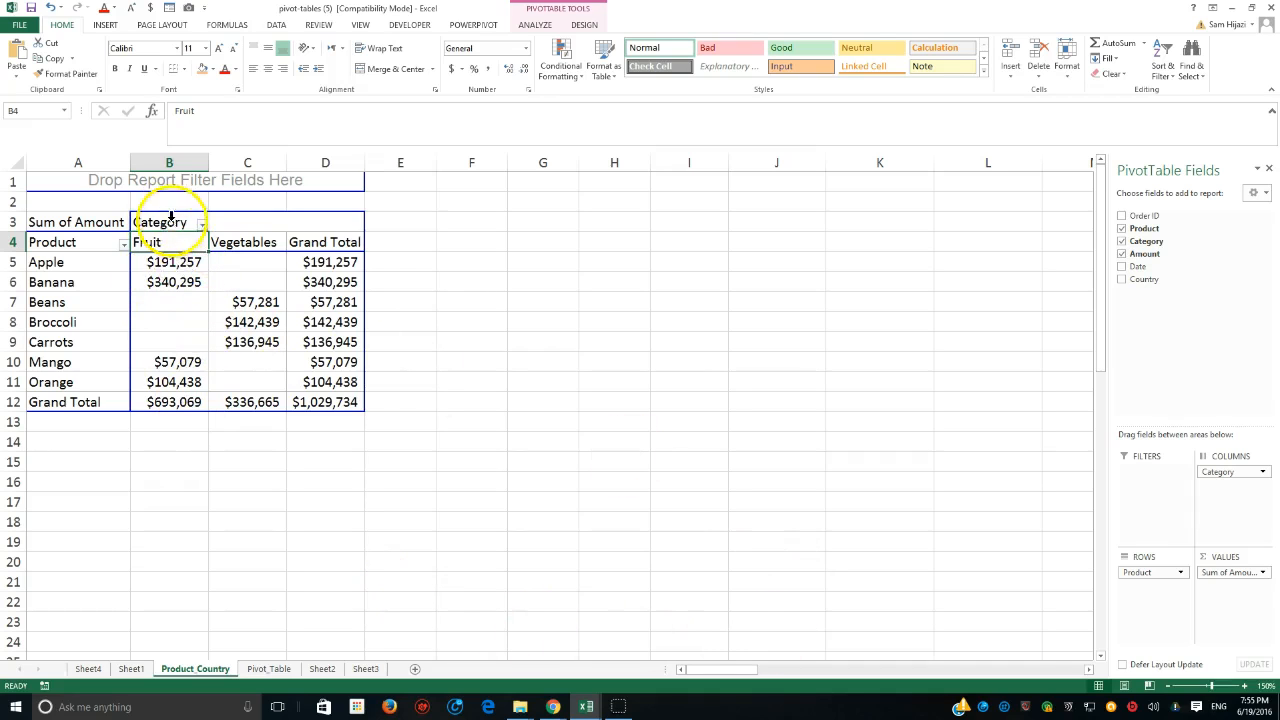
Examine which products have amounts or empty cells under the Fruit and Vegetables columns.
click(245, 242)
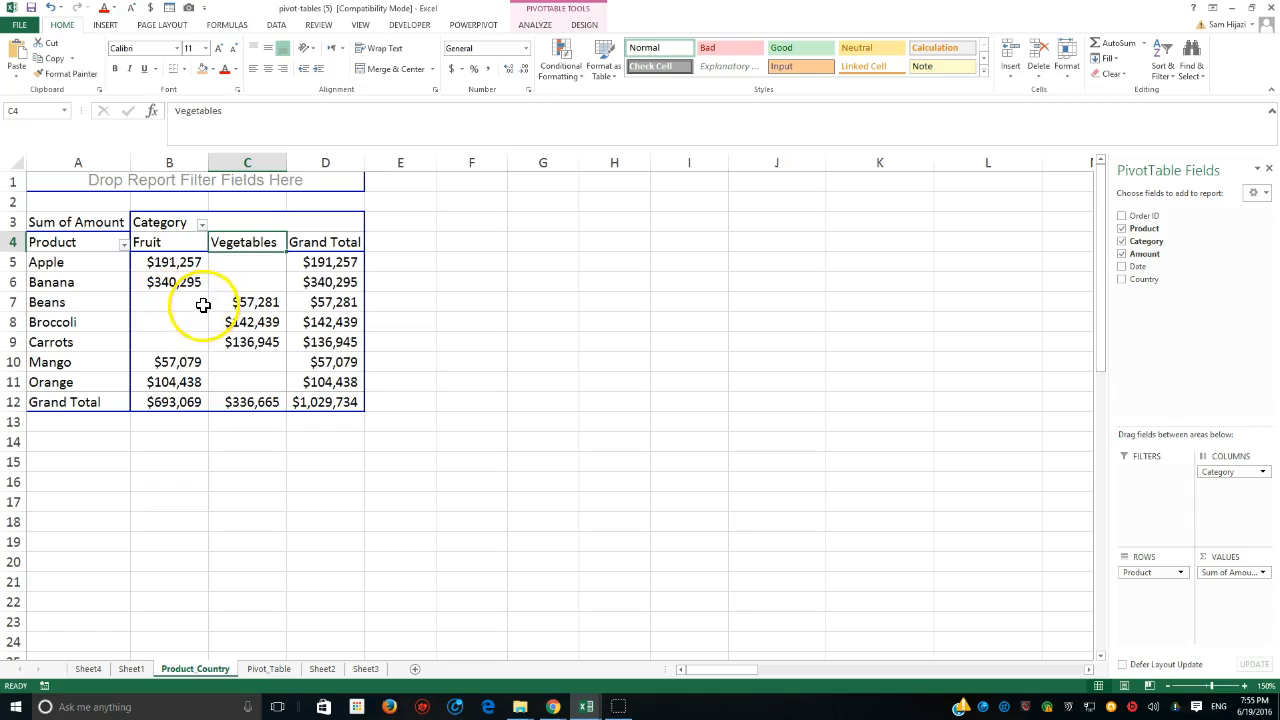
click(58, 266)
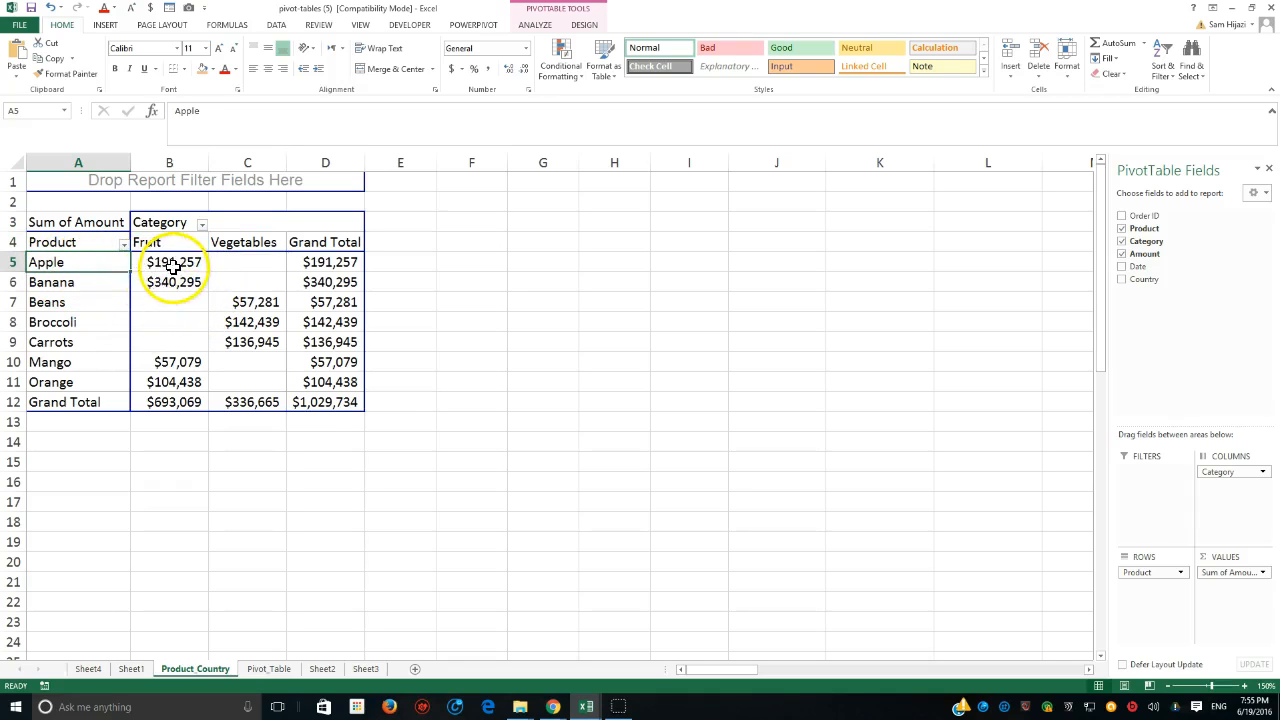
click(176, 265)
click(236, 263)
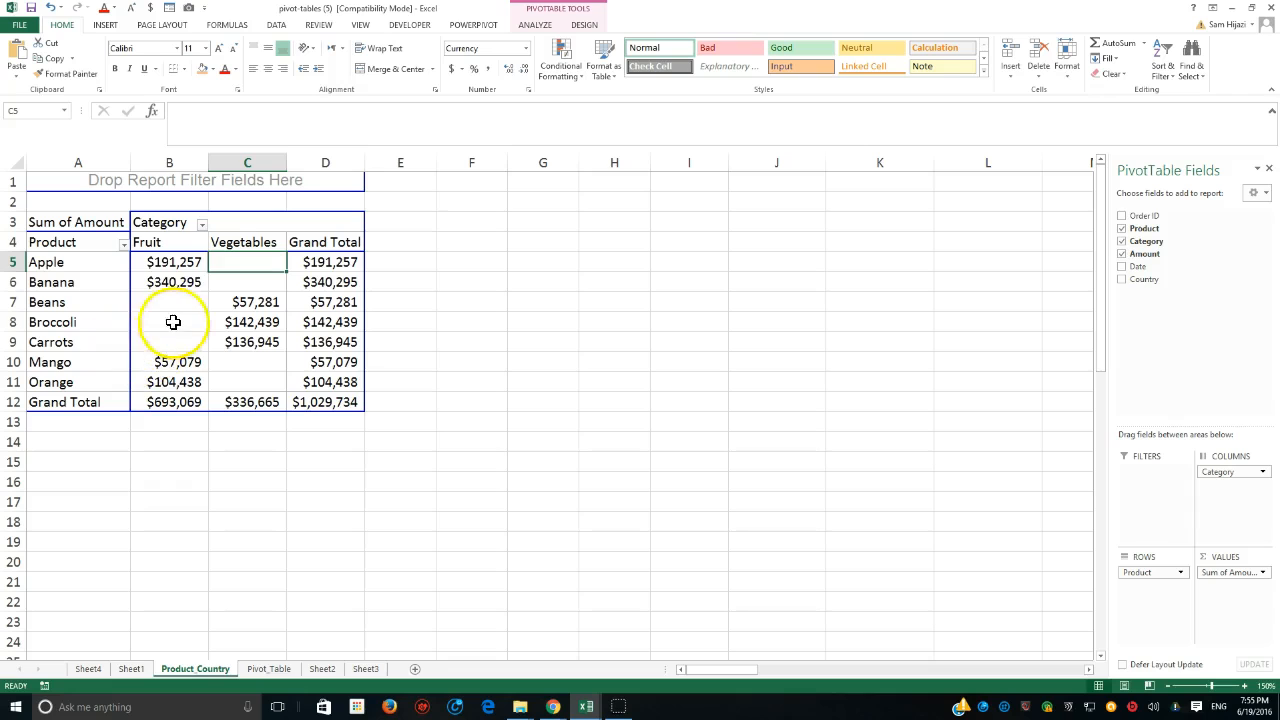
drag(177, 300, 178, 342)
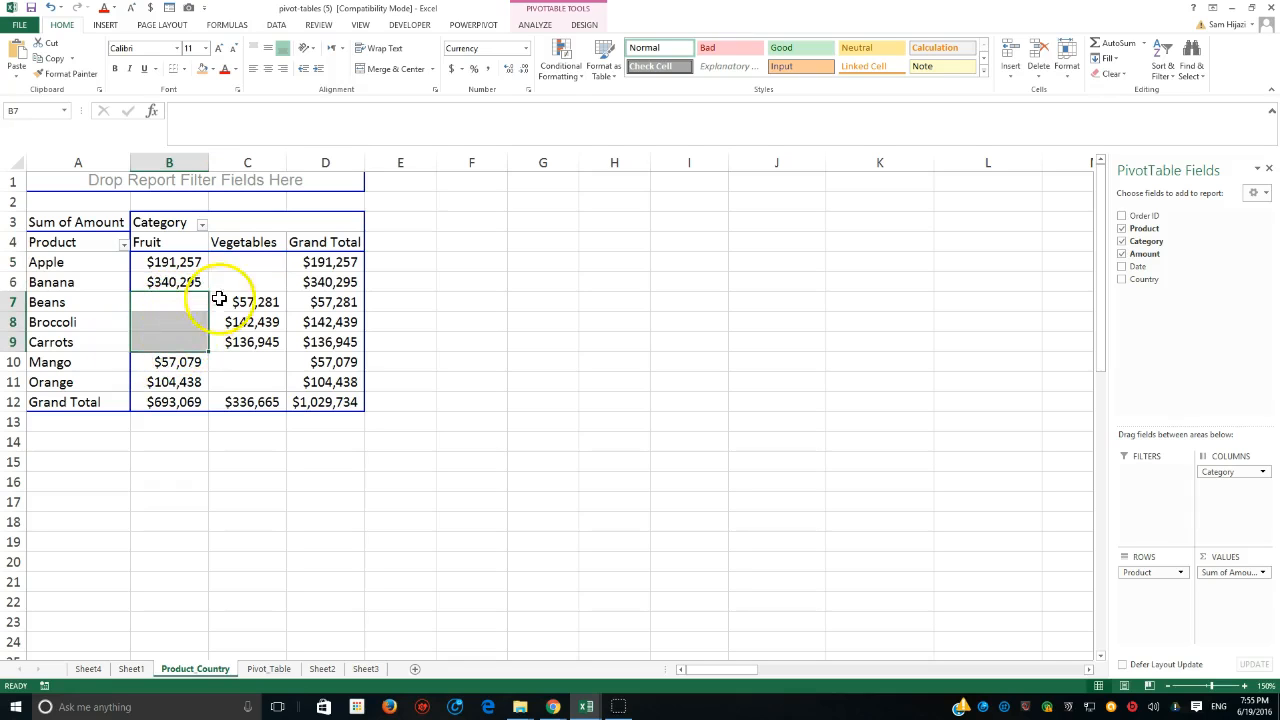
drag(251, 262, 248, 282)
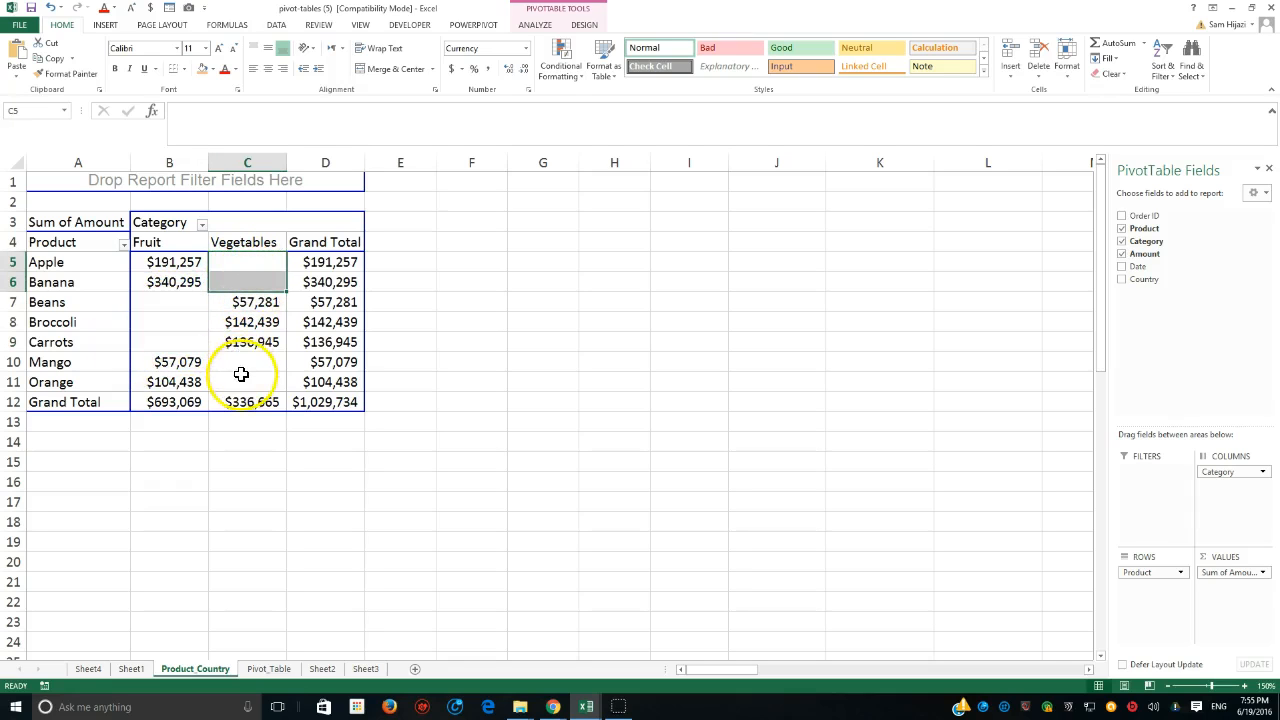
drag(251, 363, 246, 374)
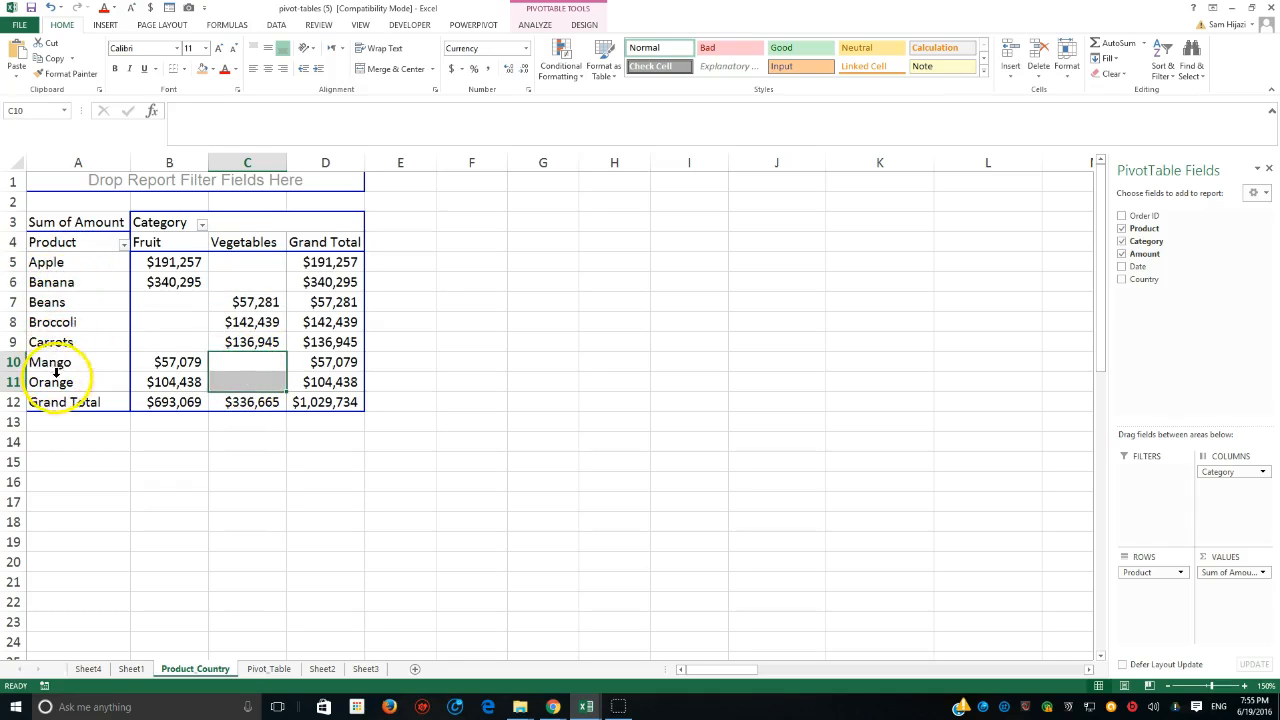
click(60, 268)
drag(62, 282, 53, 382)
click(194, 455)
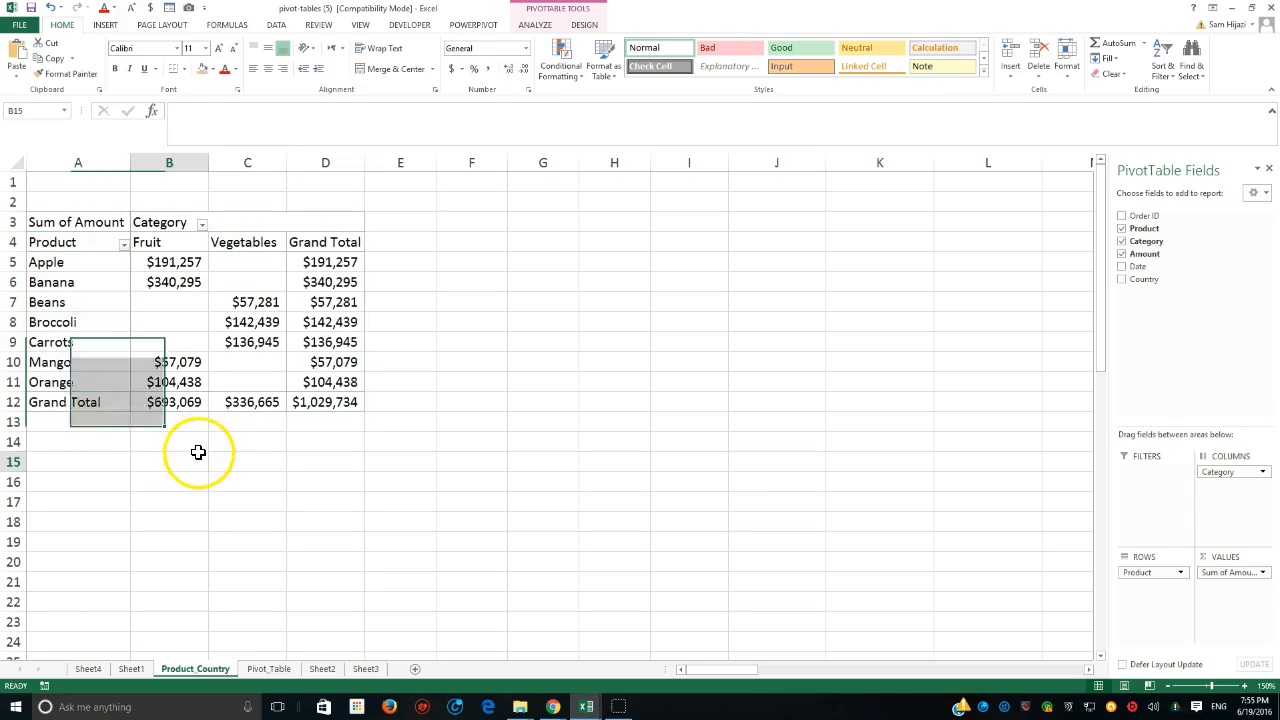
Group the Apple, Banana, Mango and Orange row items together in the PivotTable.
click(62, 265)
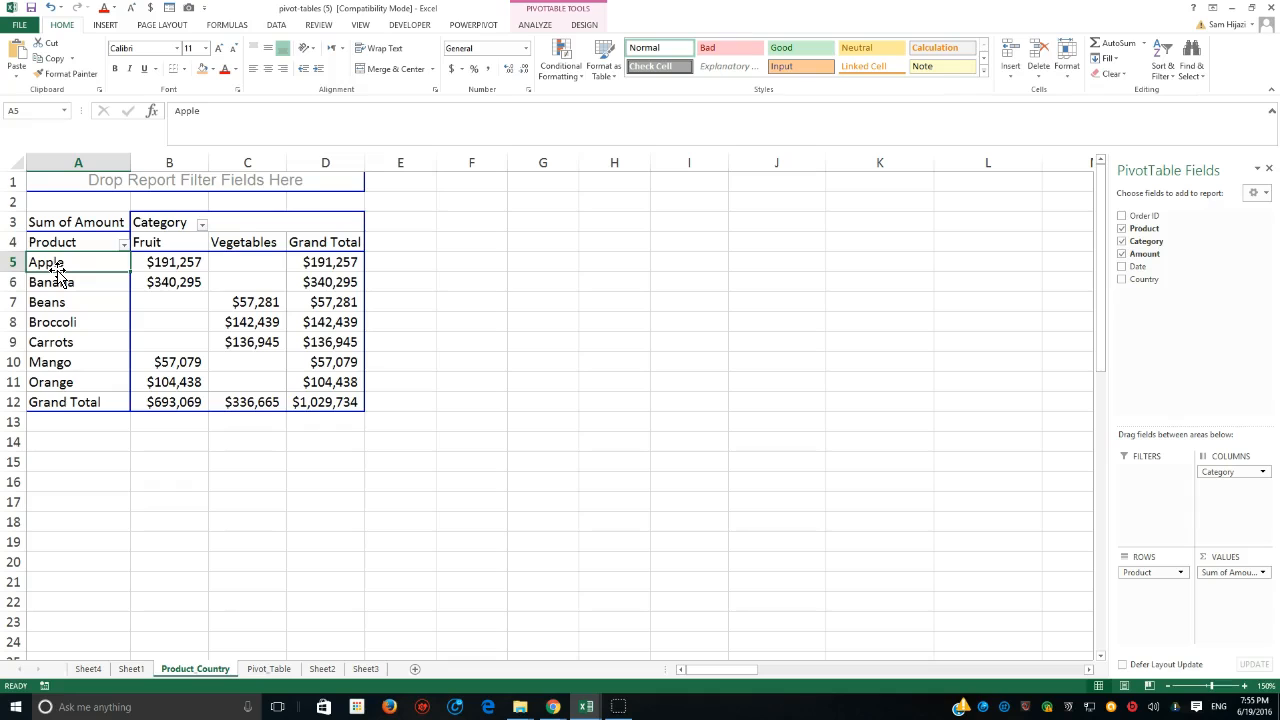
drag(58, 282, 52, 268)
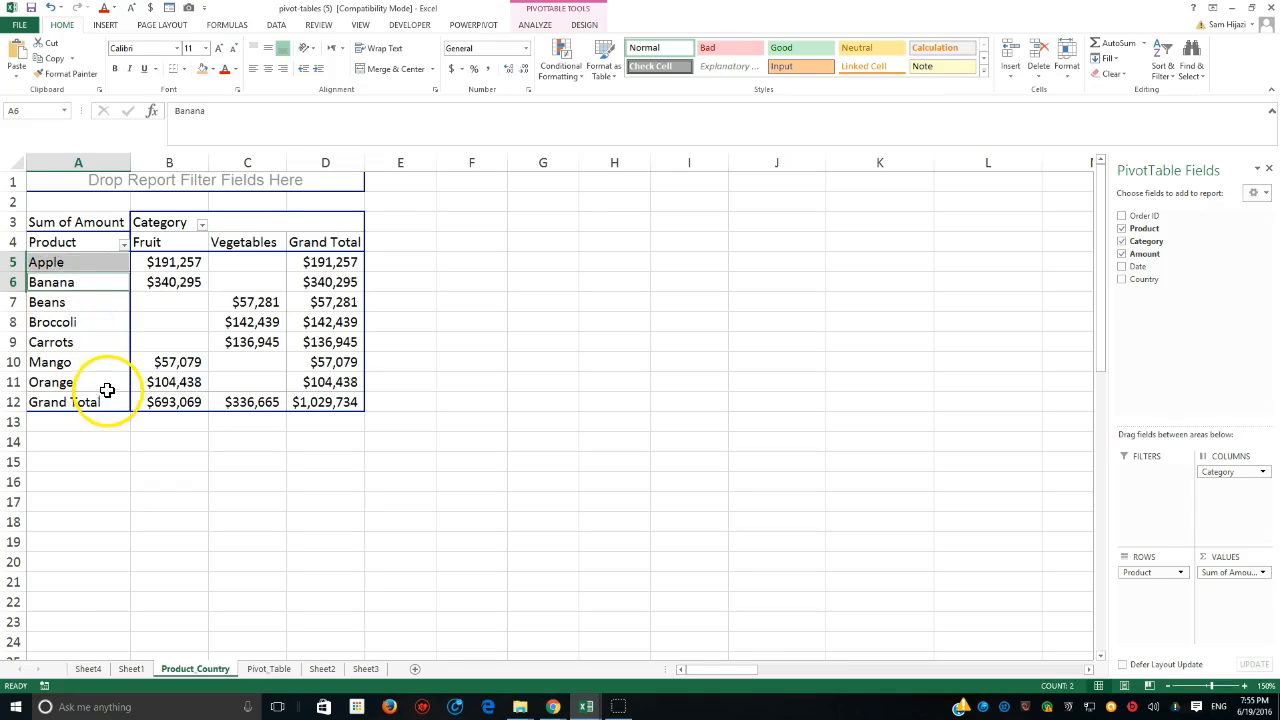
ctrl+click(55, 363)
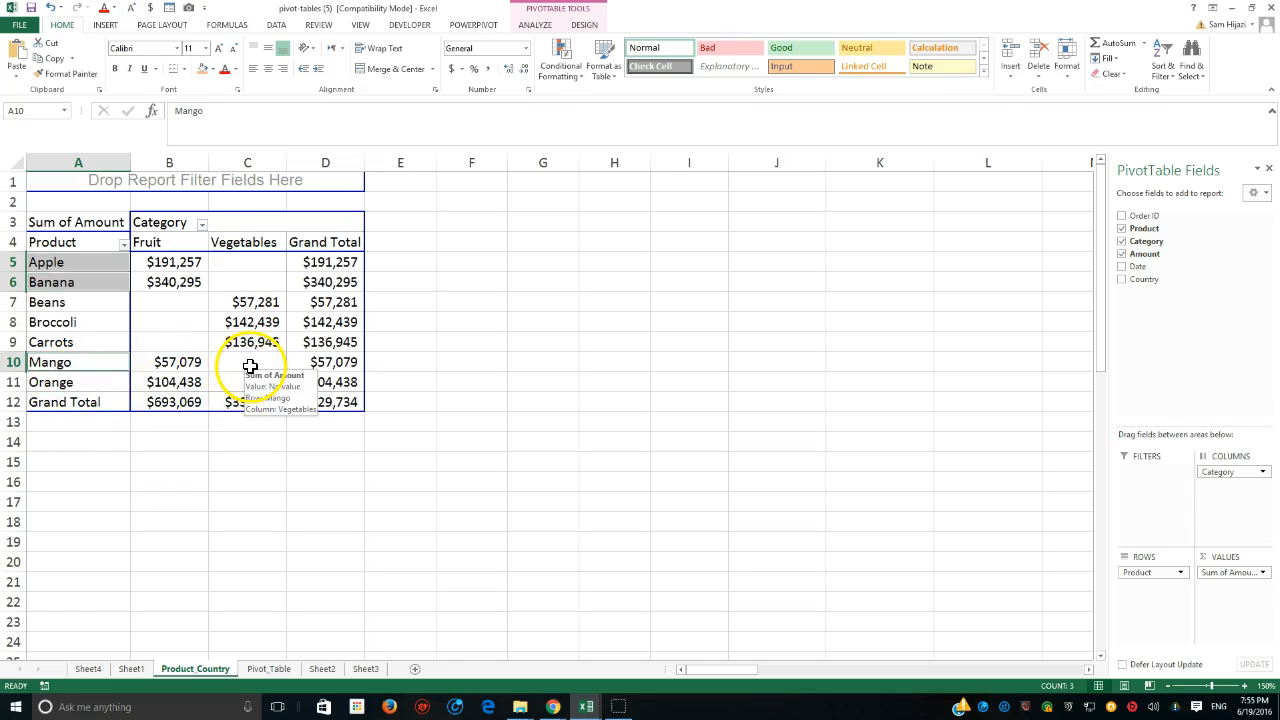
ctrl+click(61, 384)
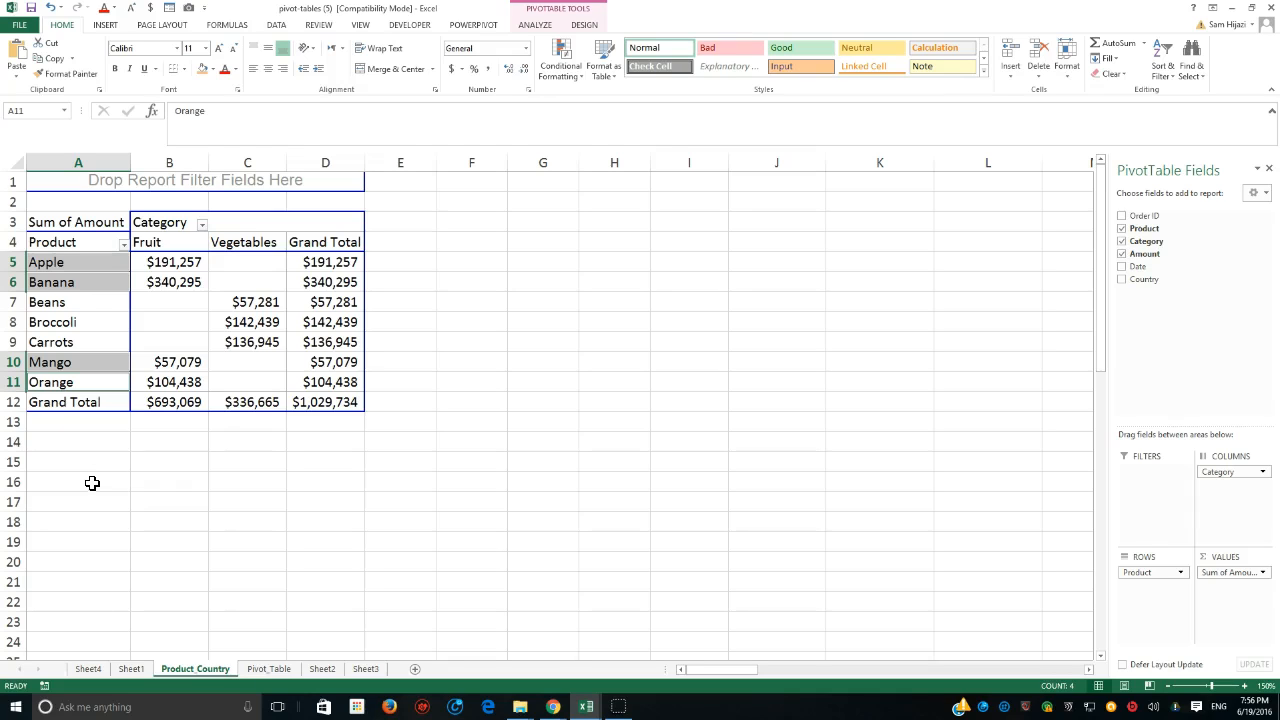
right_click(58, 285)
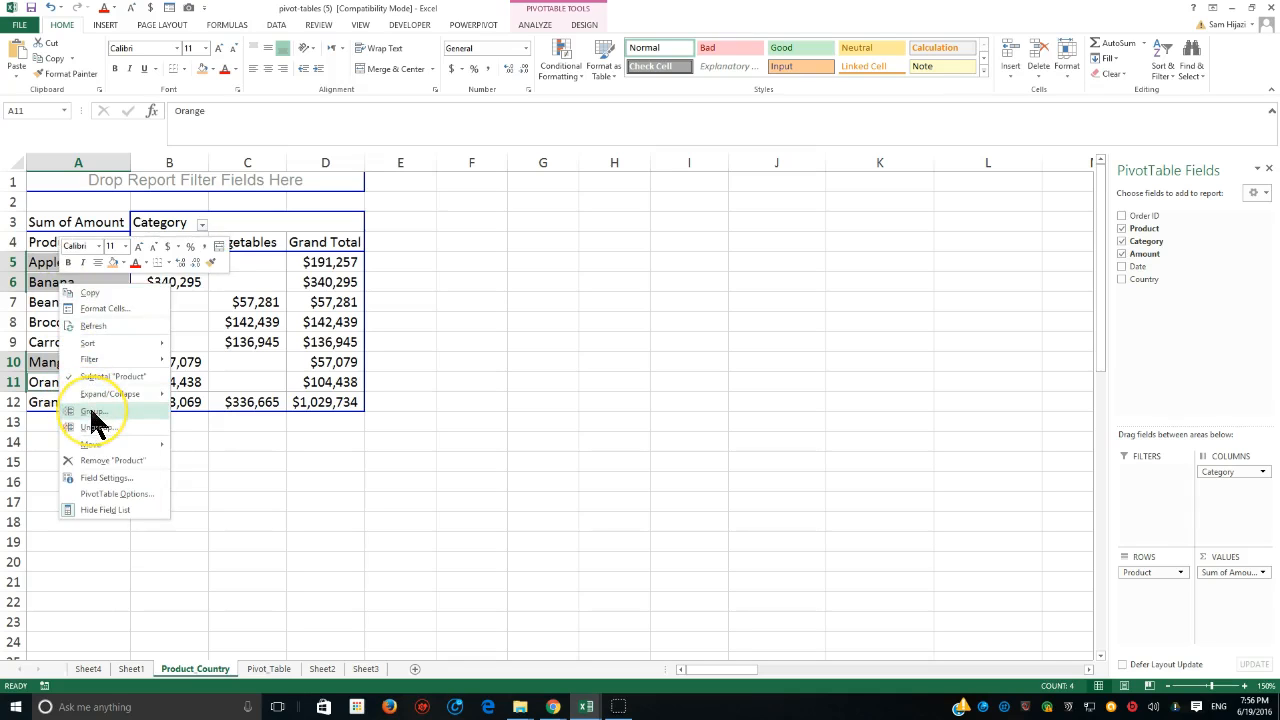
click(91, 412)
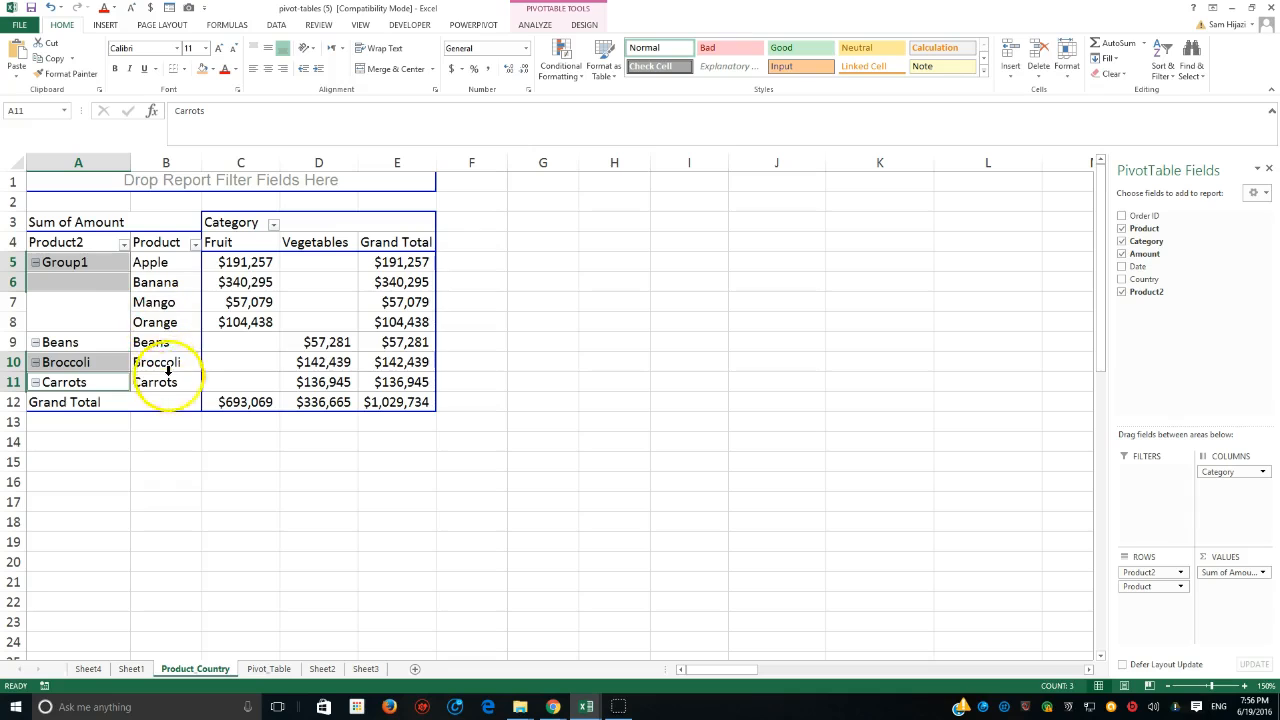
Group the Beans, Broccoli and Carrots row items into a second group.
click(100, 345)
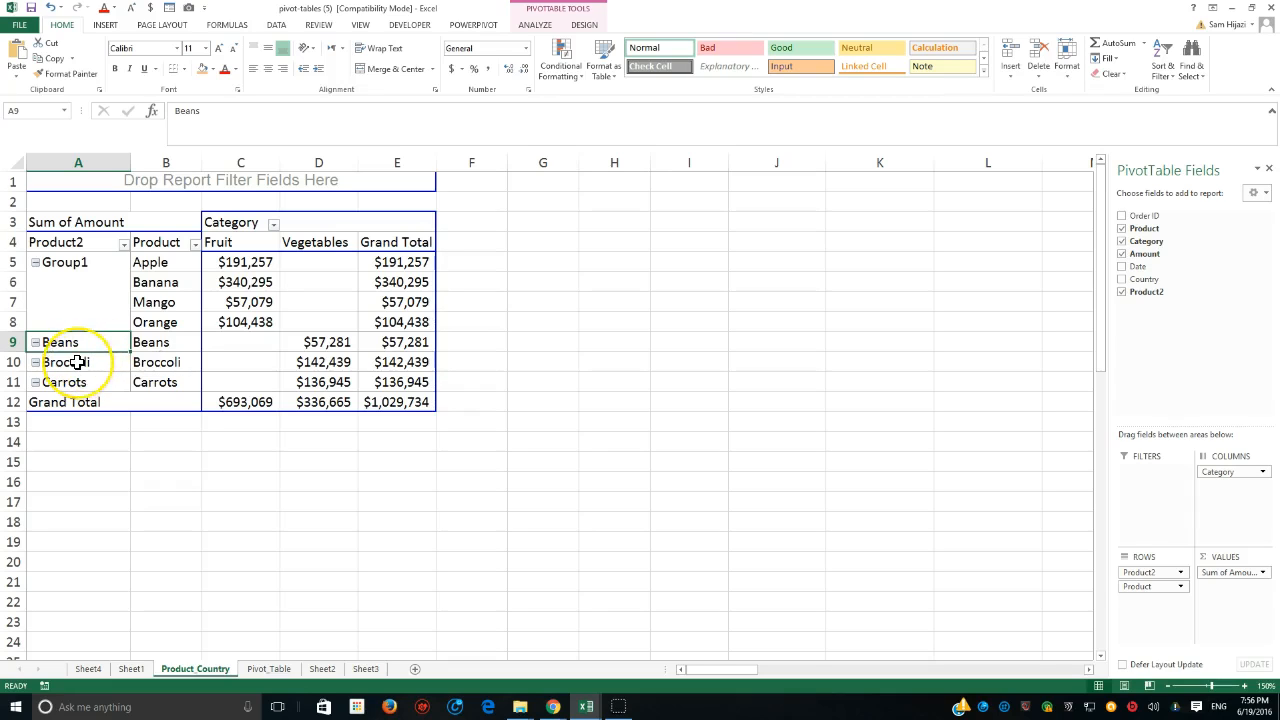
ctrl+click(77, 363)
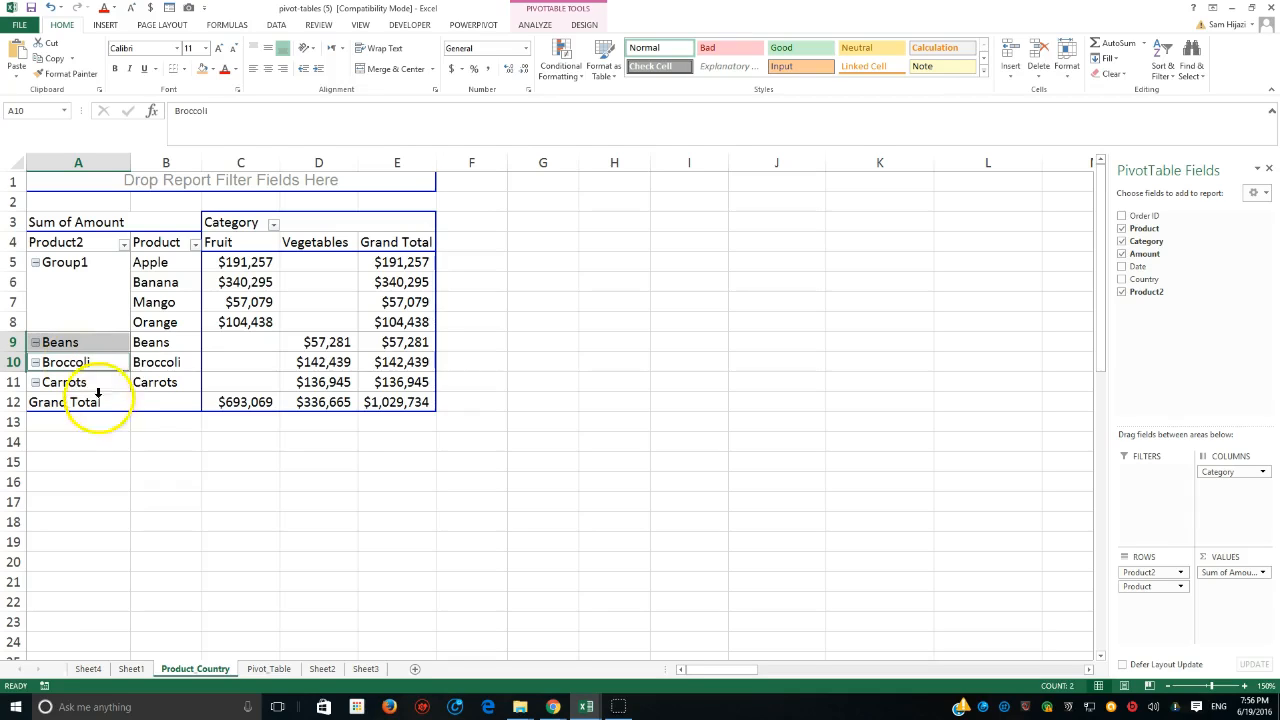
ctrl+click(76, 383)
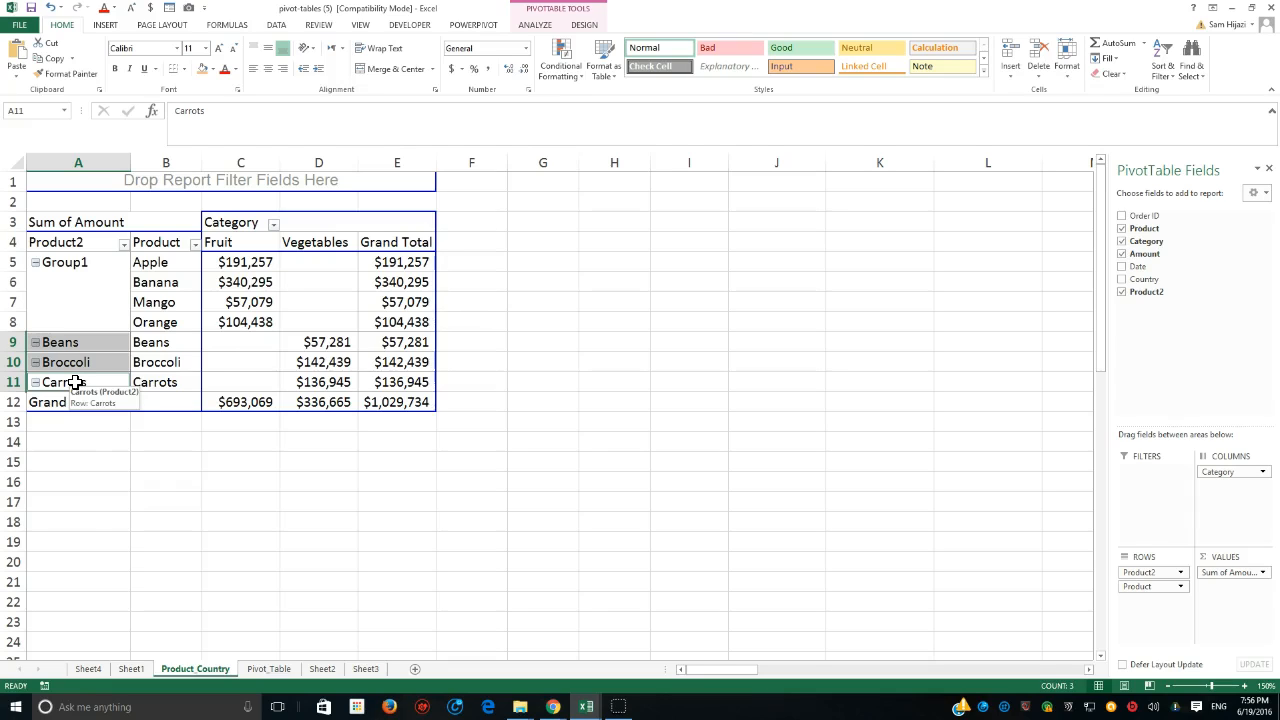
right_click(76, 383)
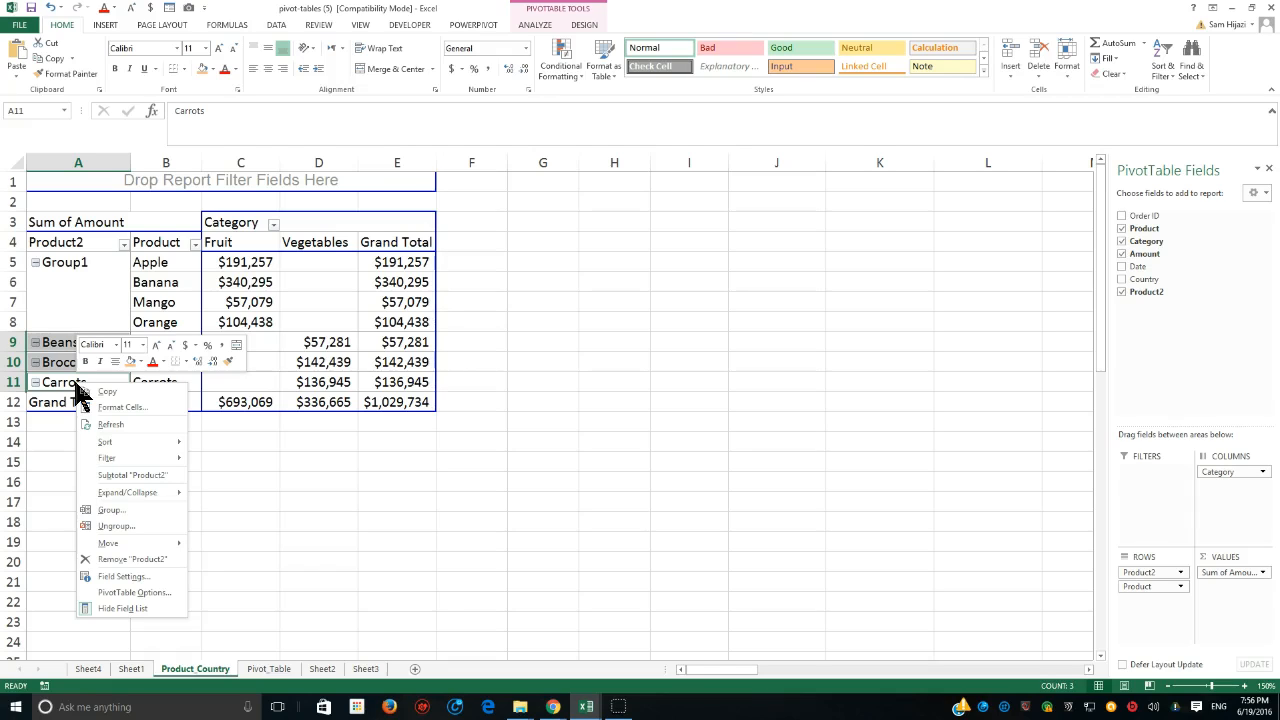
click(112, 510)
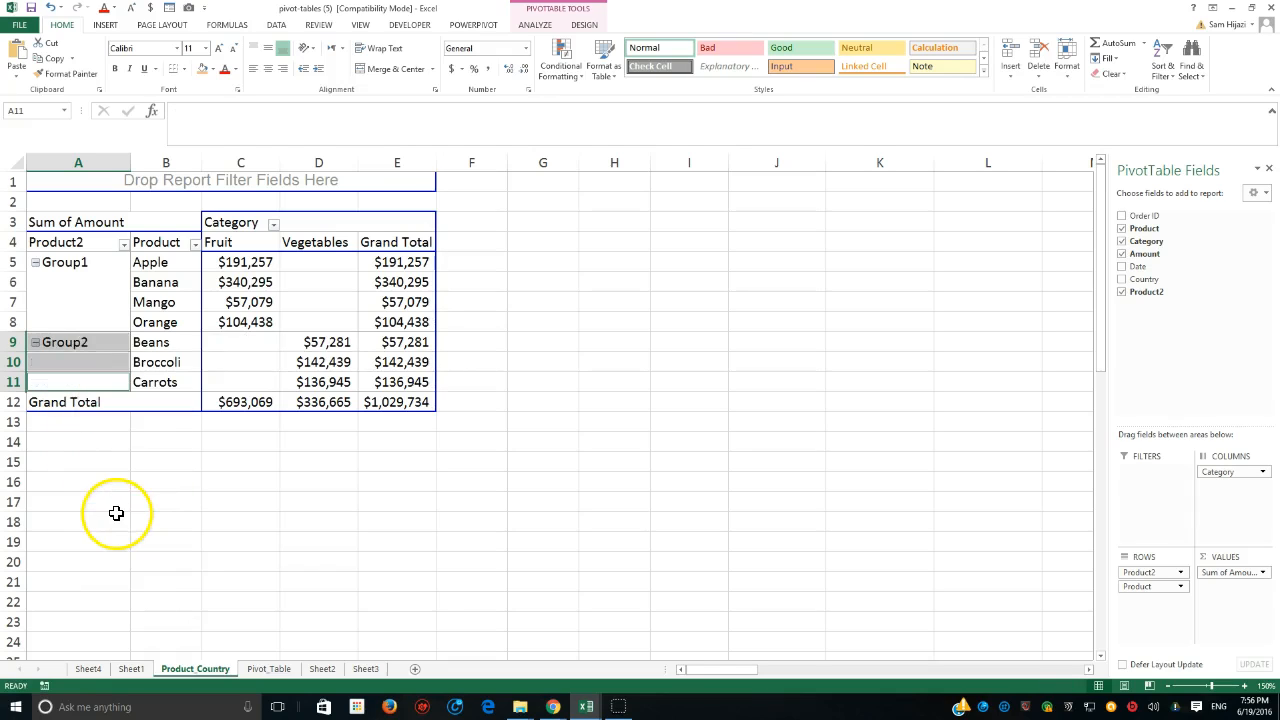
Rename the group containing Apple, Banana, Mango and Orange as "Fru".
click(92, 342)
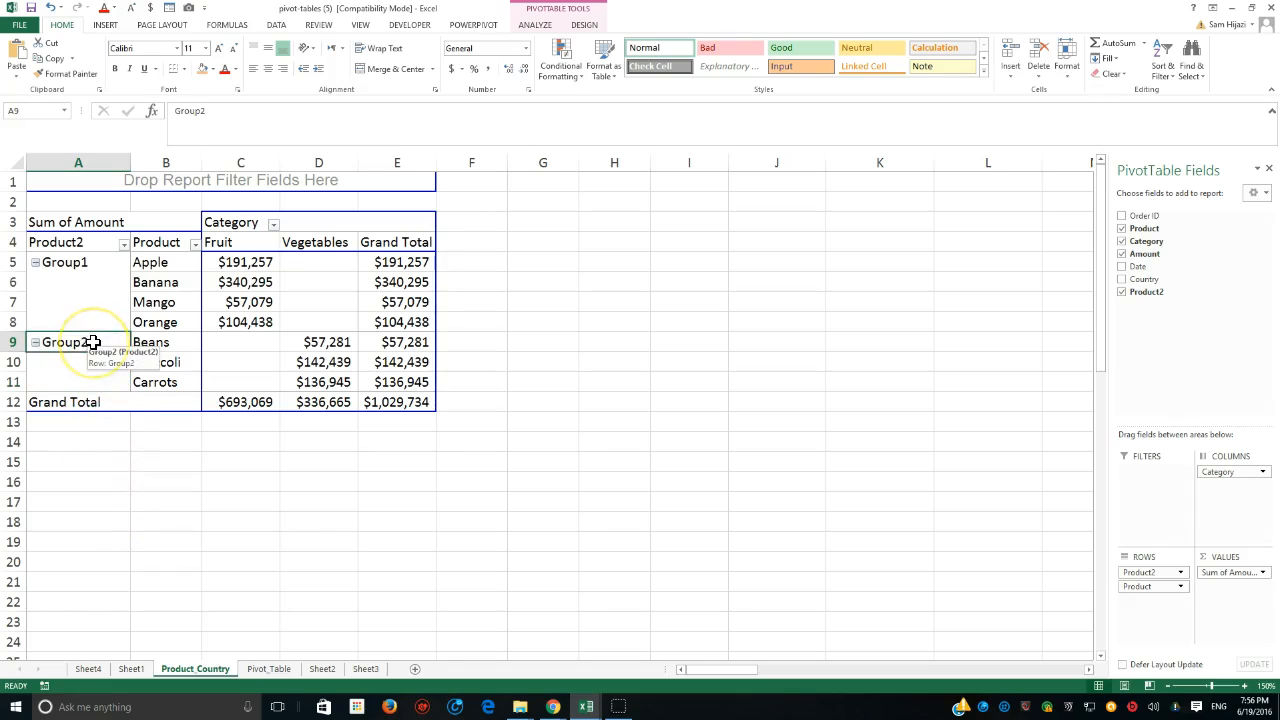
click(80, 258)
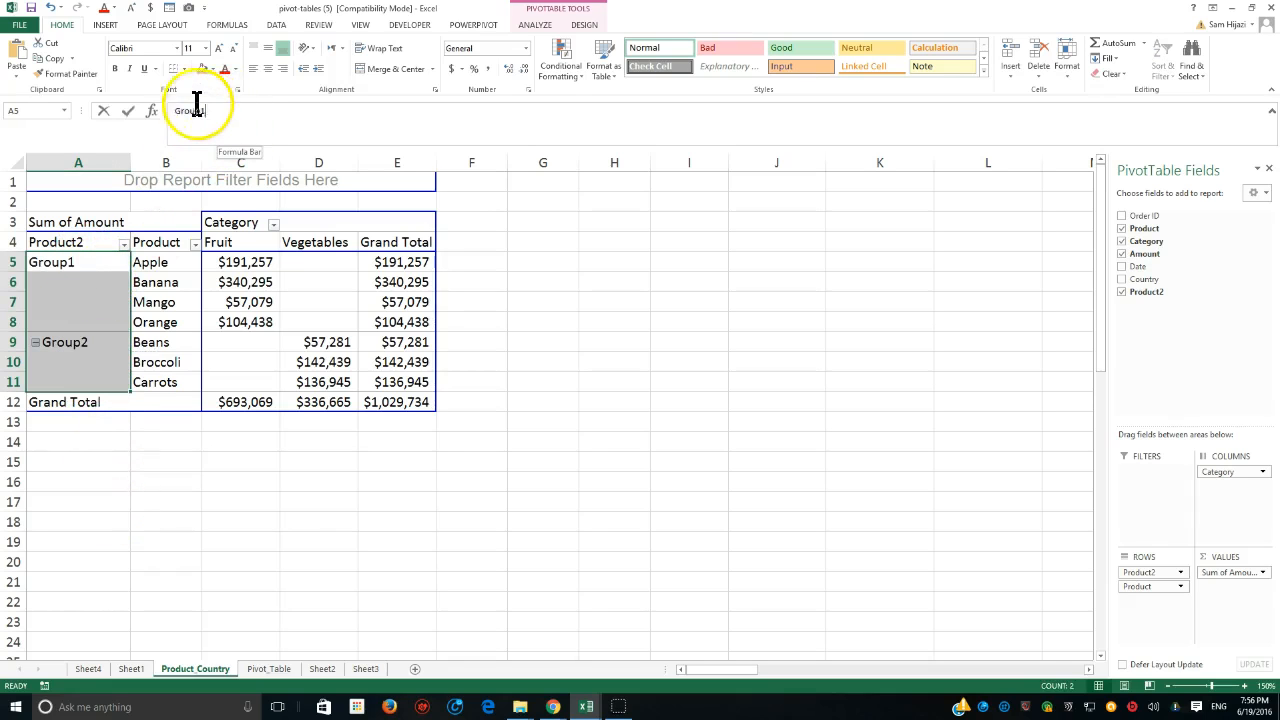
double_click(167, 118)
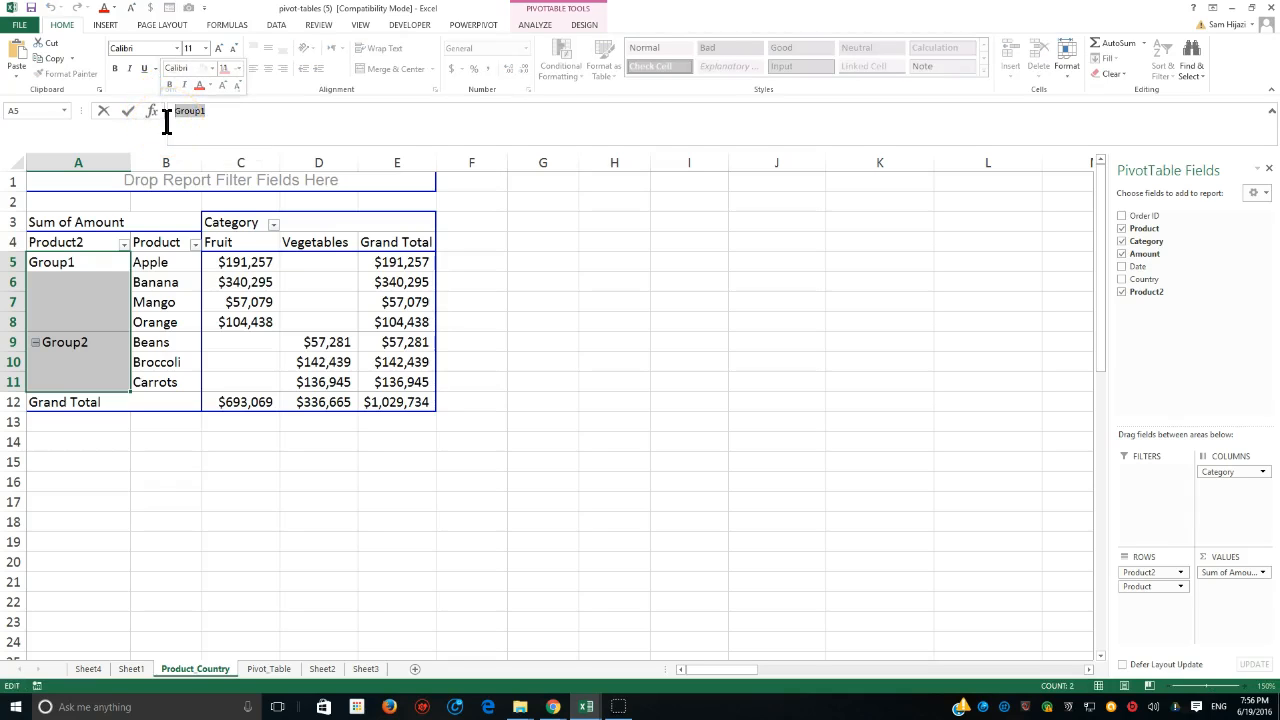
text(Fru)
Rename the group containing Beans, Broccoli and Carrots as "vegies".
click(77, 340)
double_click(173, 115)
text(vegies)
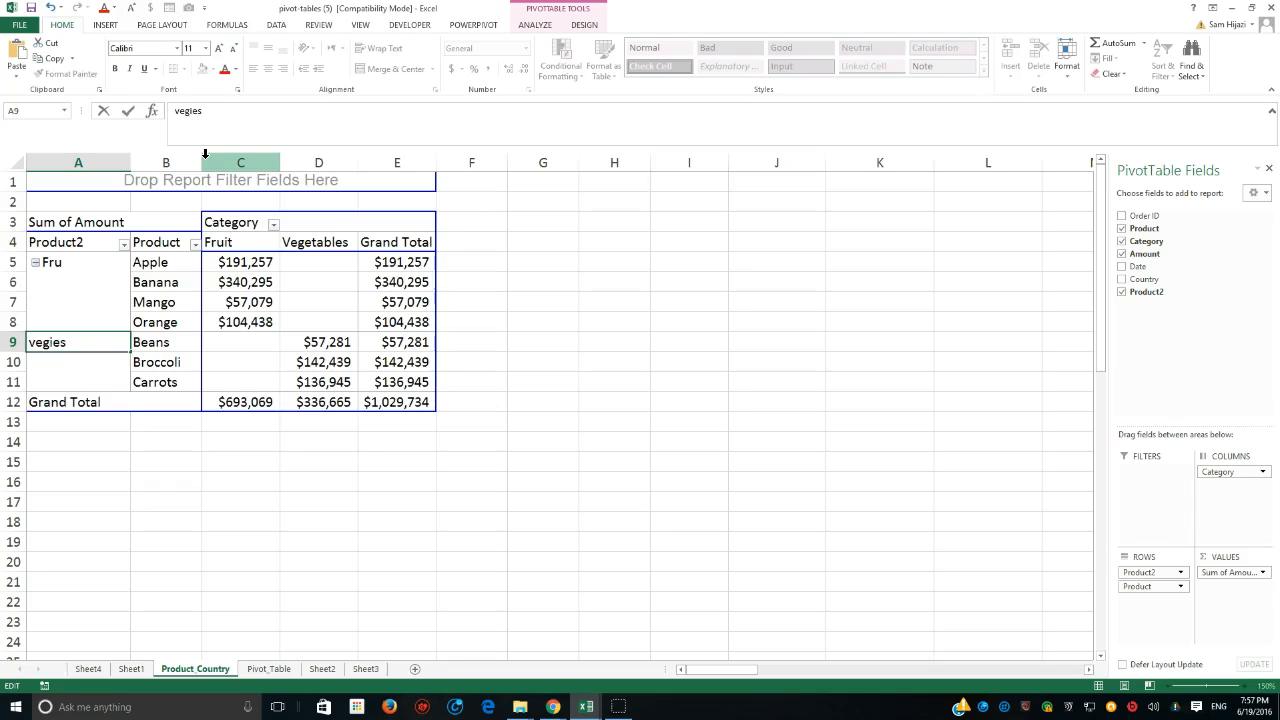
key(Return)
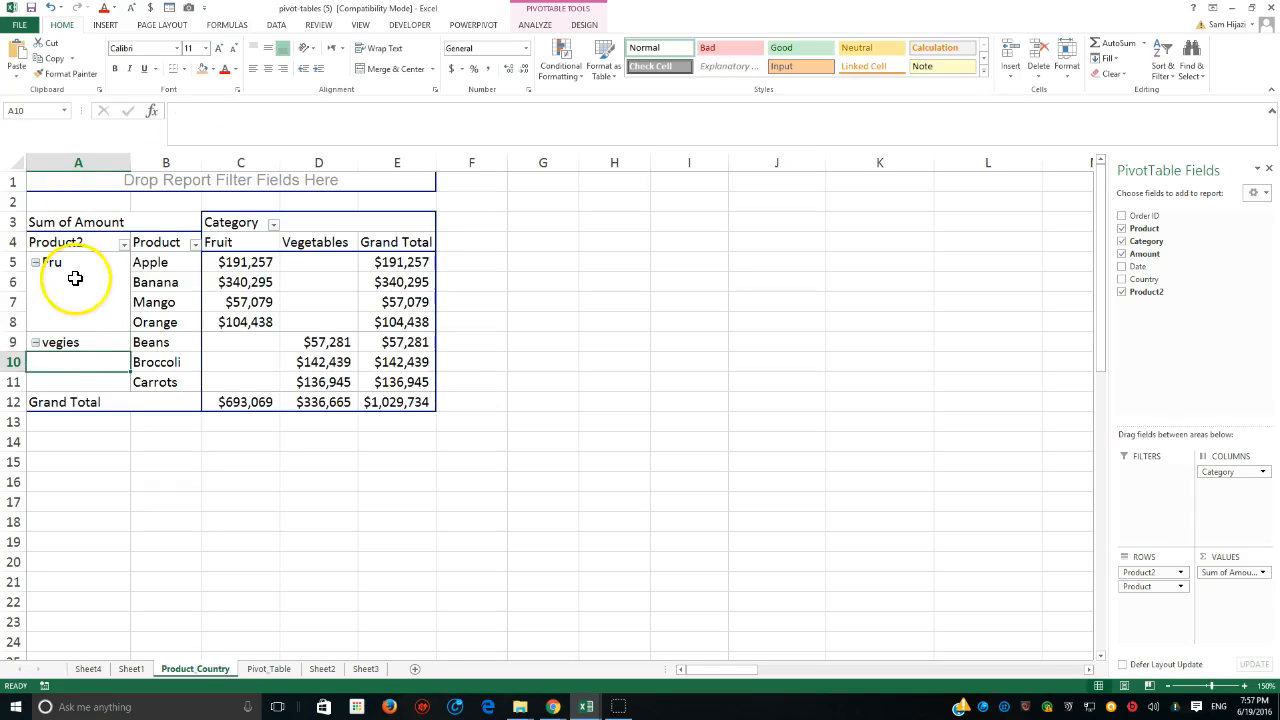
Review the renamed groups and the Fruit amounts of the four products in the Fru group.
click(75, 342)
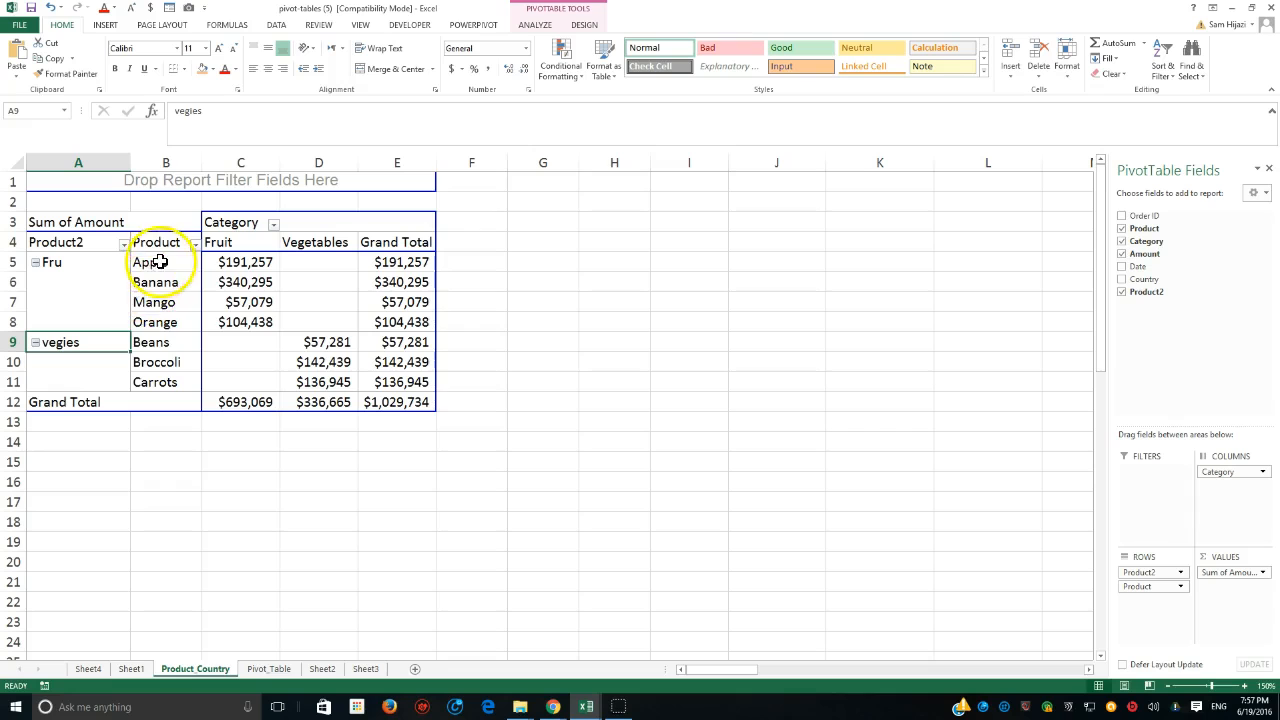
drag(240, 262, 240, 322)
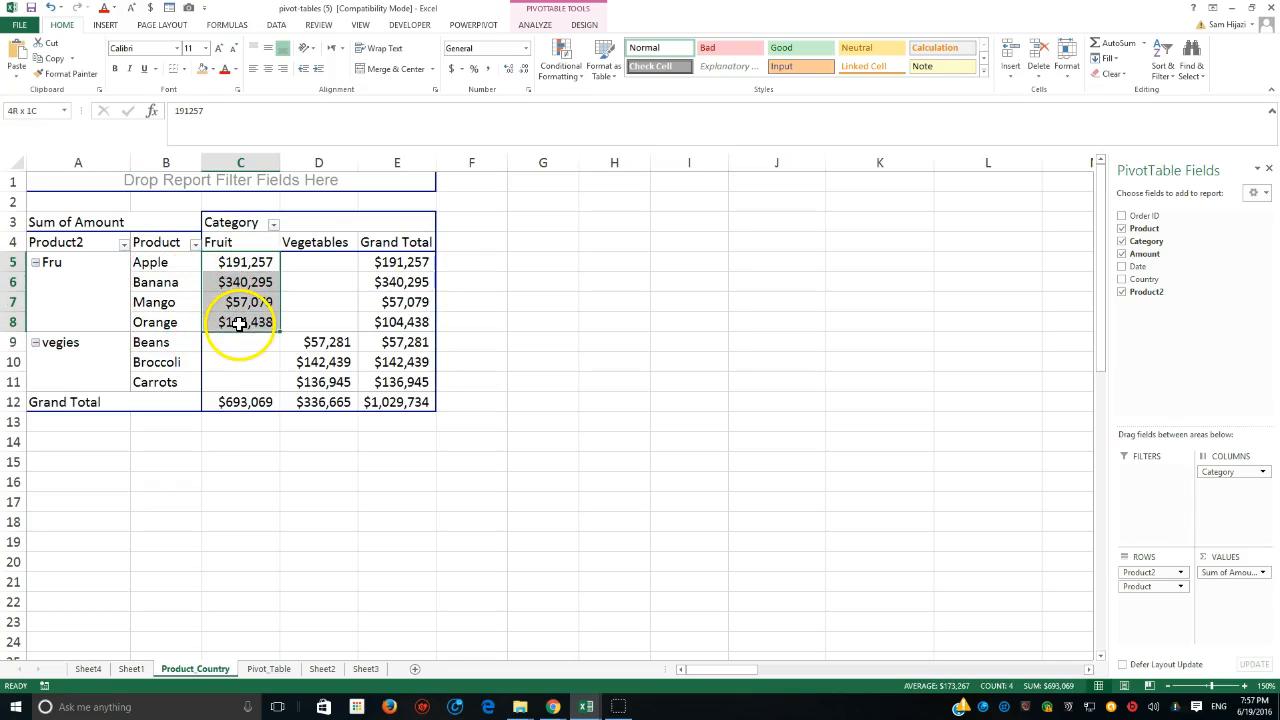
Review the Vegetables amounts of Beans, Broccoli and Carrots and the four product items in the Fru group.
click(327, 346)
drag(327, 350, 331, 382)
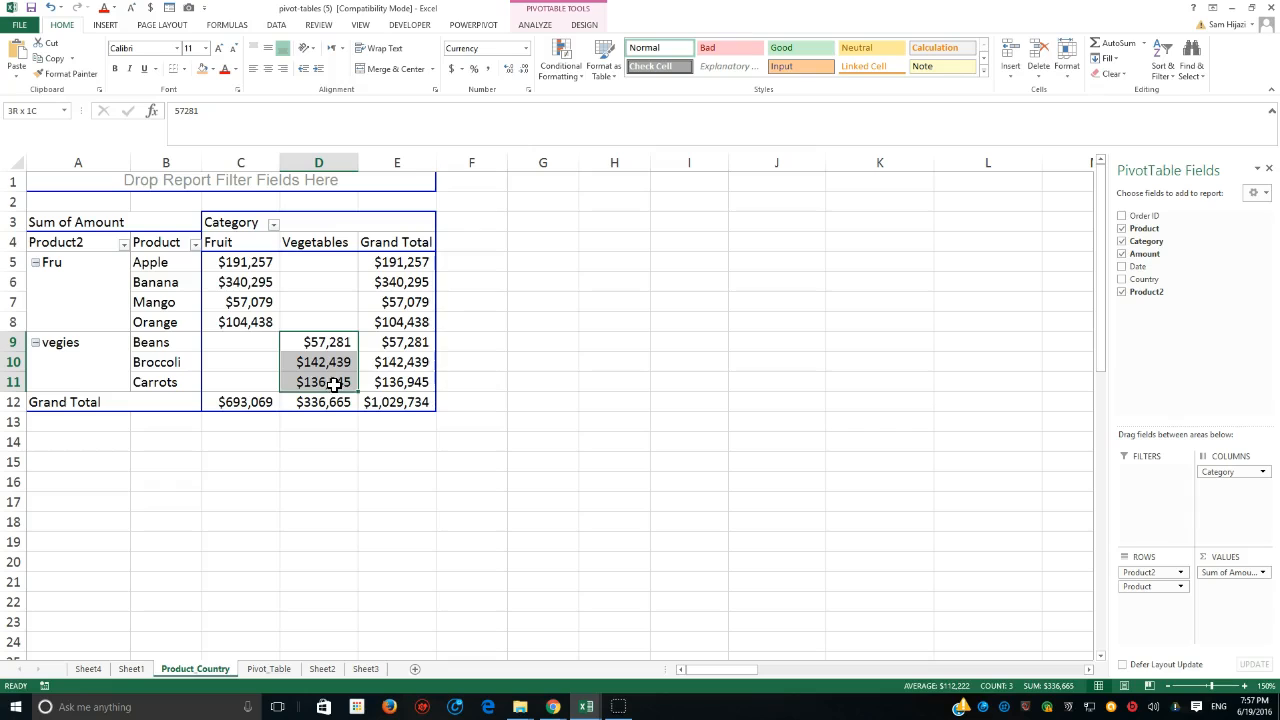
drag(160, 263, 171, 325)
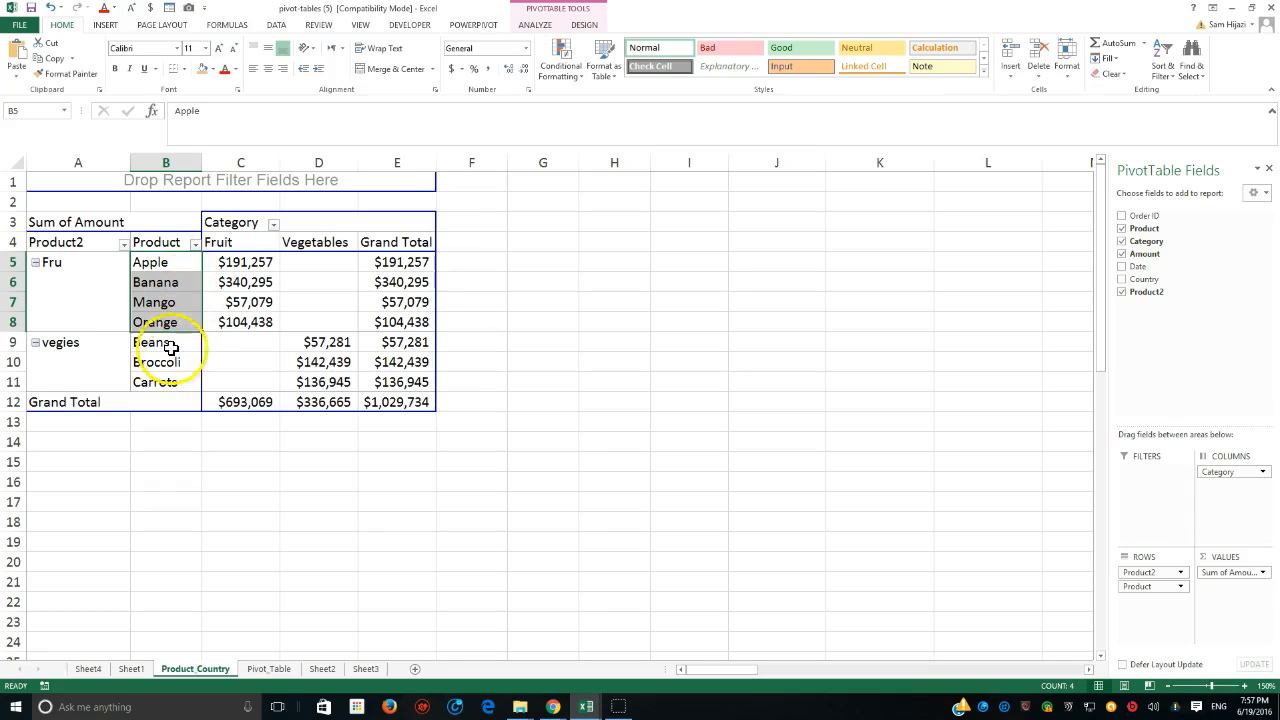
Filter the Category field to exclude Fruit, leaving only Vegetables selected.
click(273, 224)
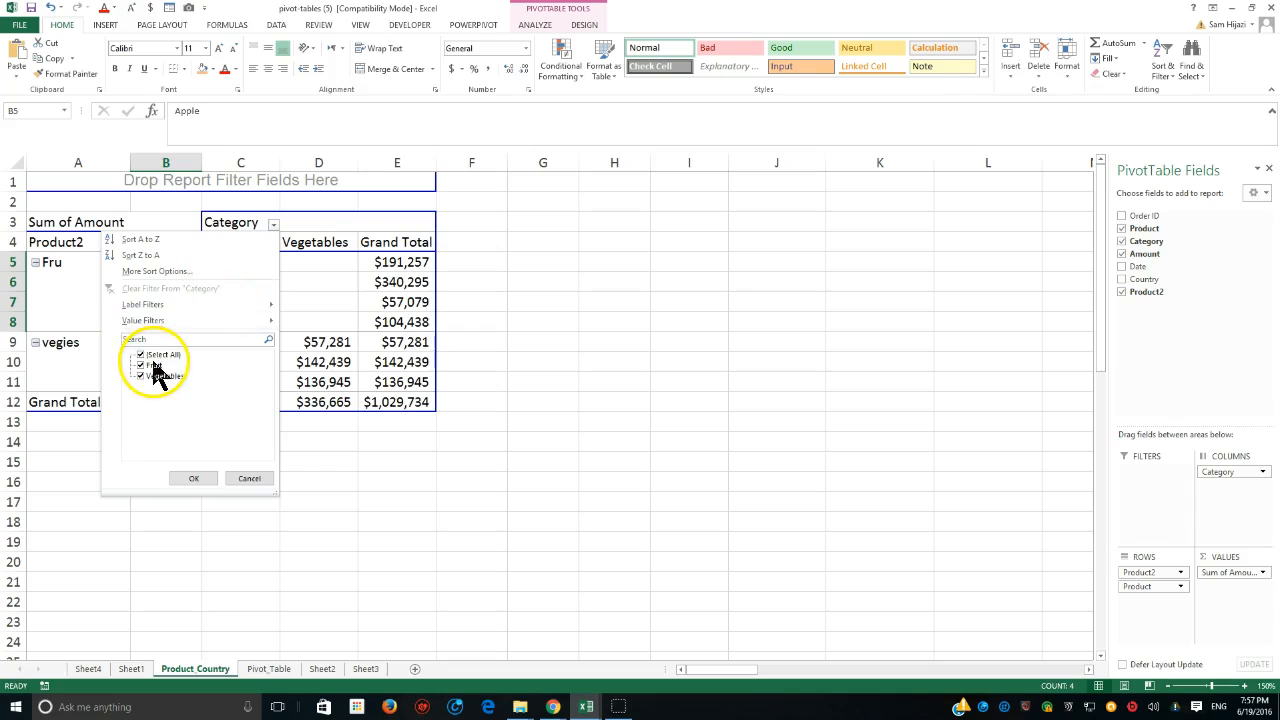
click(141, 366)
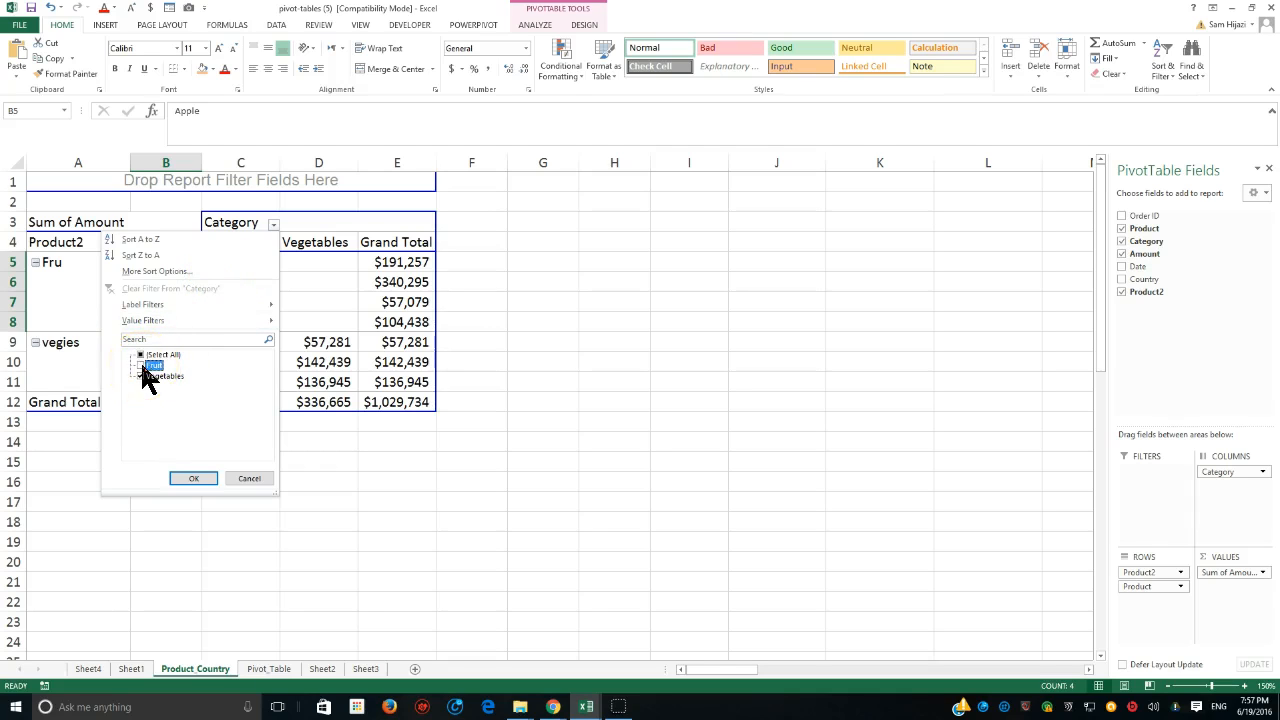
click(192, 479)
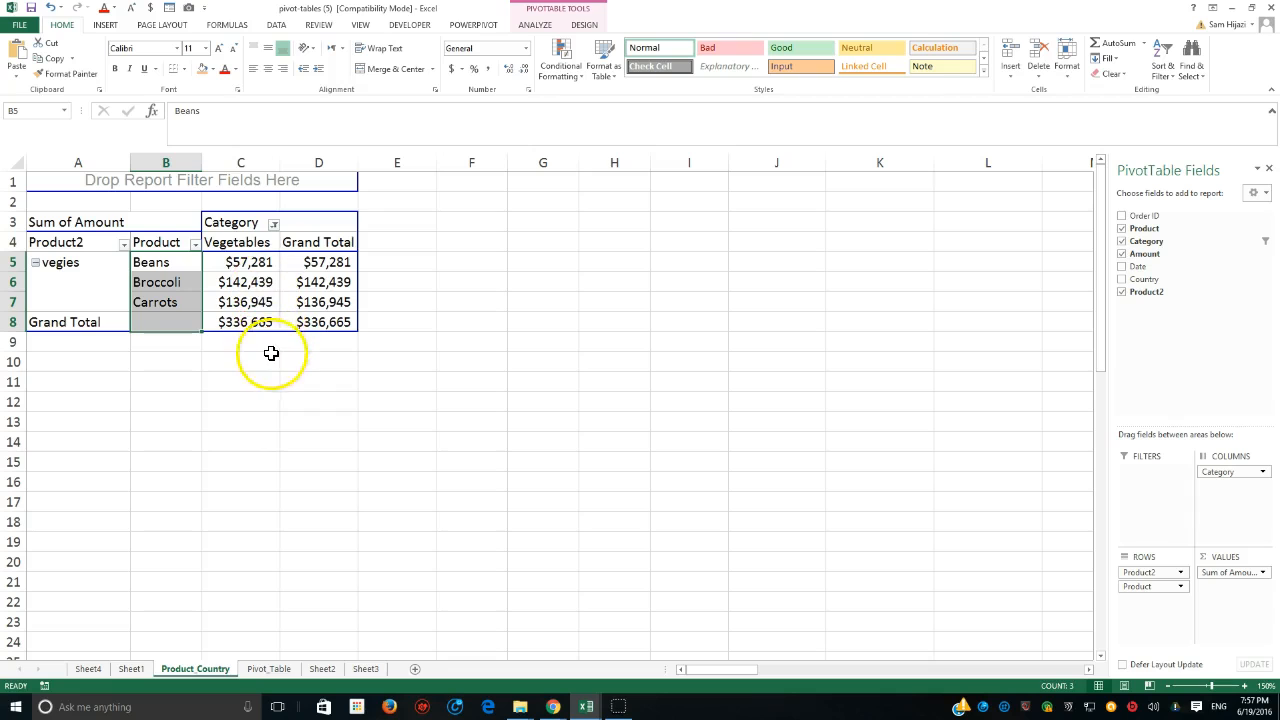
Include Fruit in the Category filter again so that both categories are selected.
click(273, 224)
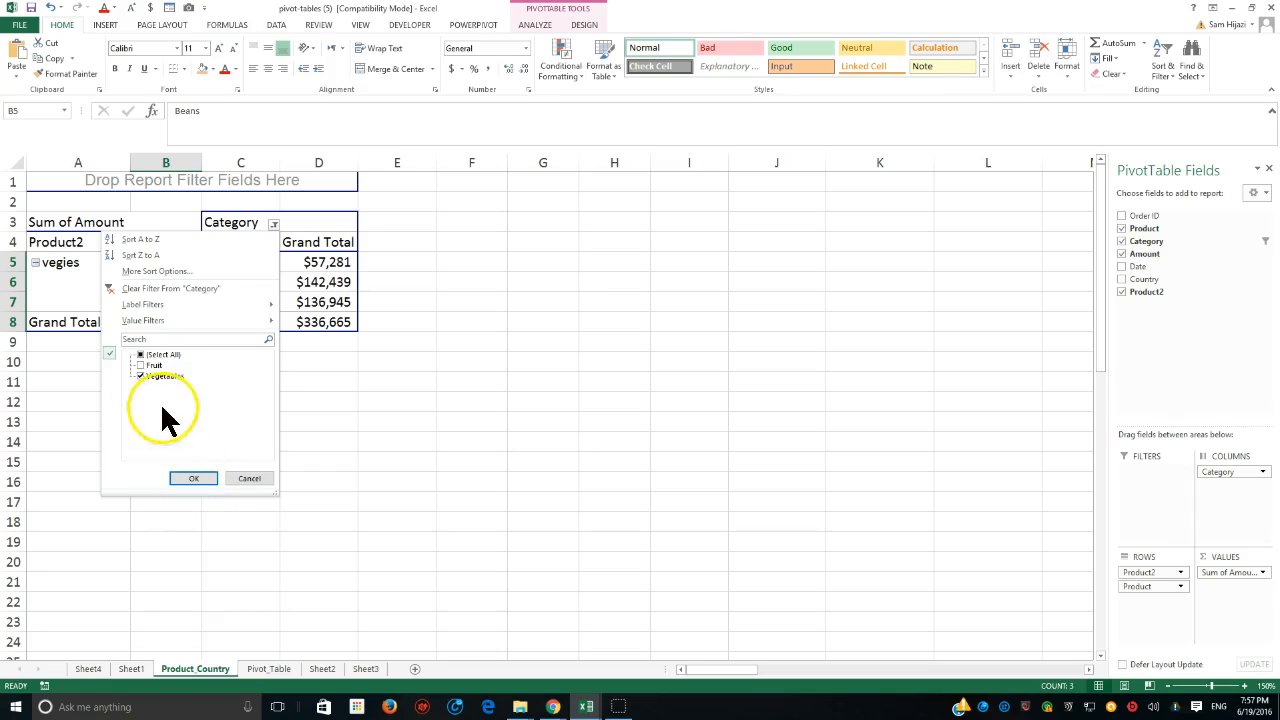
click(141, 366)
click(193, 478)
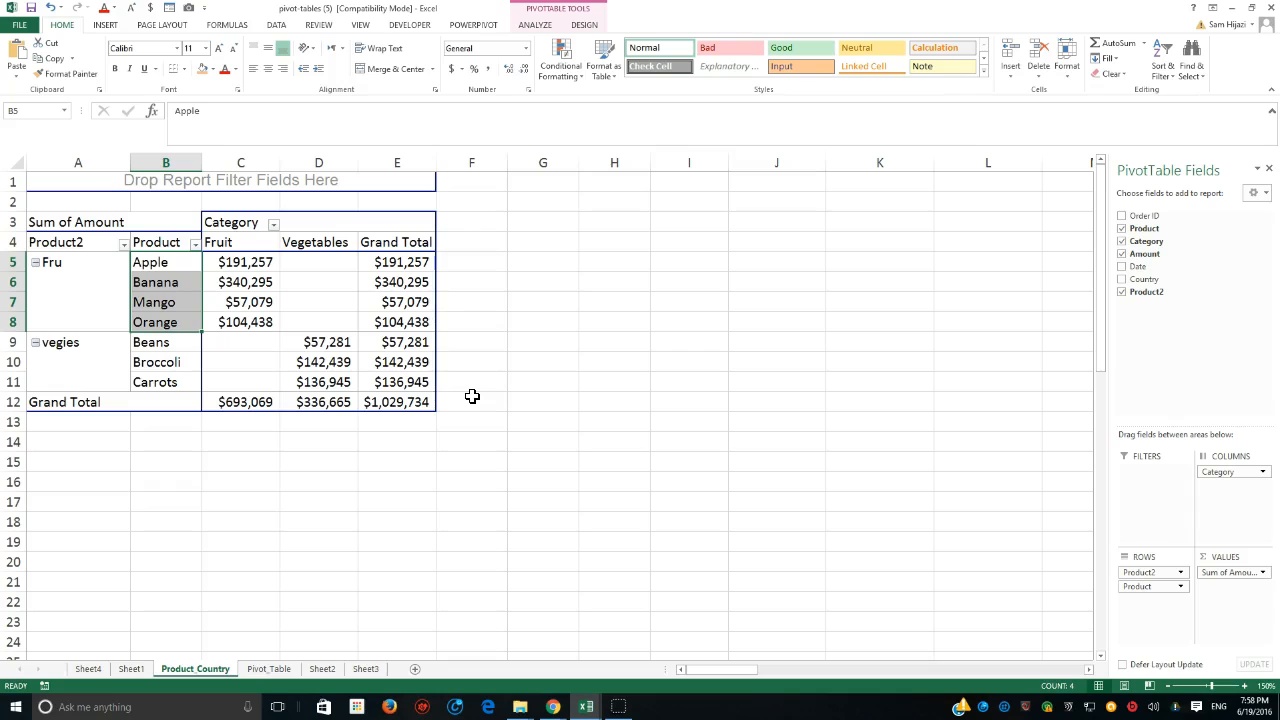
Add the Country field to the PivotTable as a report filter.
drag(1148, 279, 1145, 486)
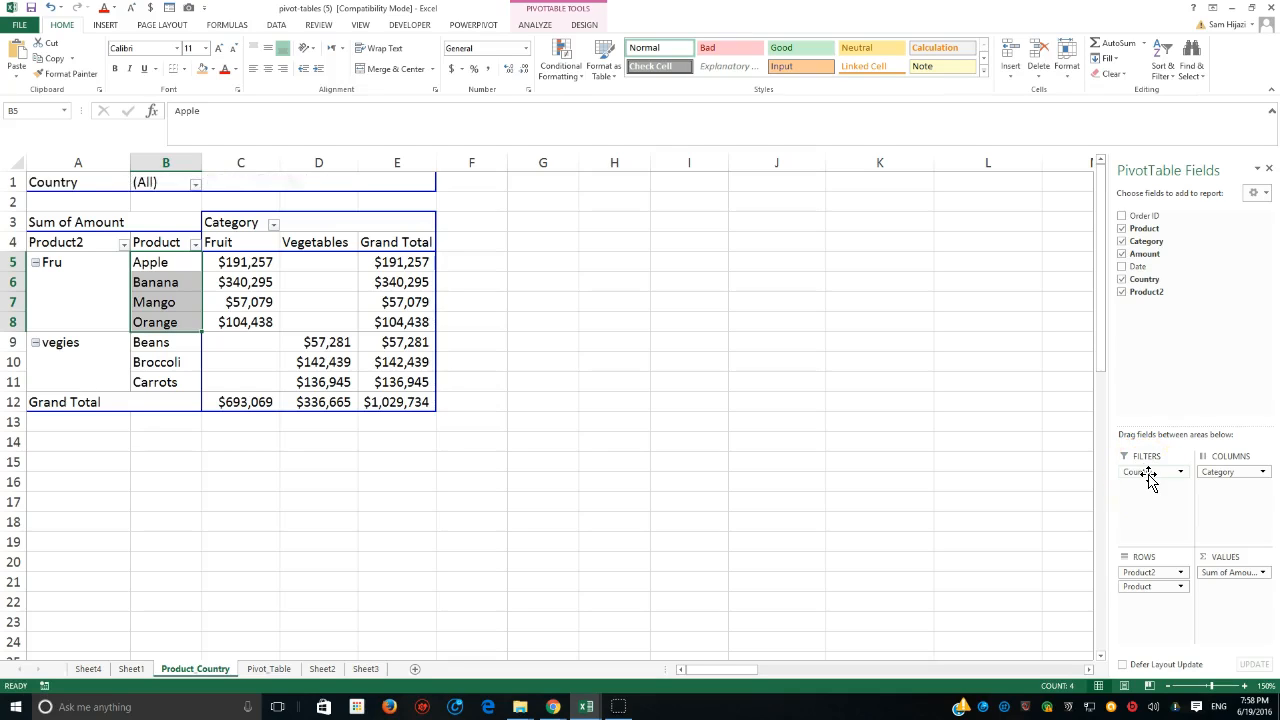
click(1149, 478)
click(1151, 479)
Allow multiple items in the Country report filter and exclude every country except United States.
click(196, 185)
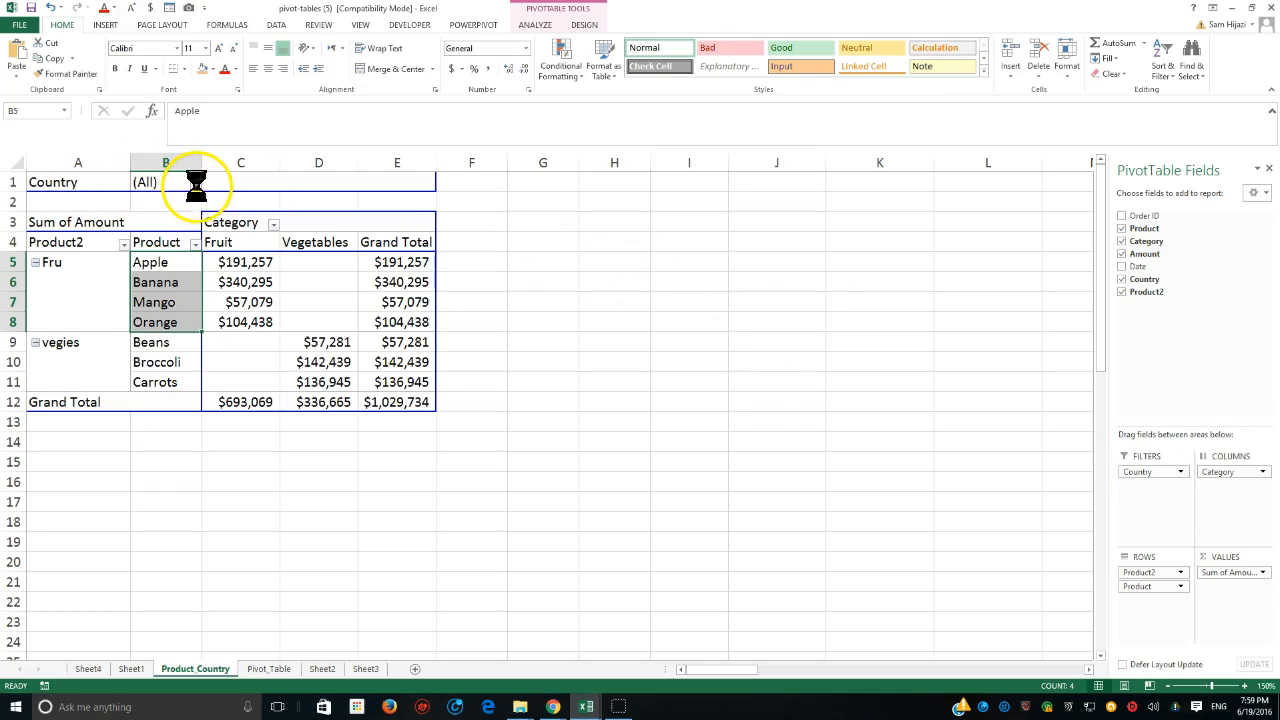
click(47, 334)
click(62, 227)
click(62, 237)
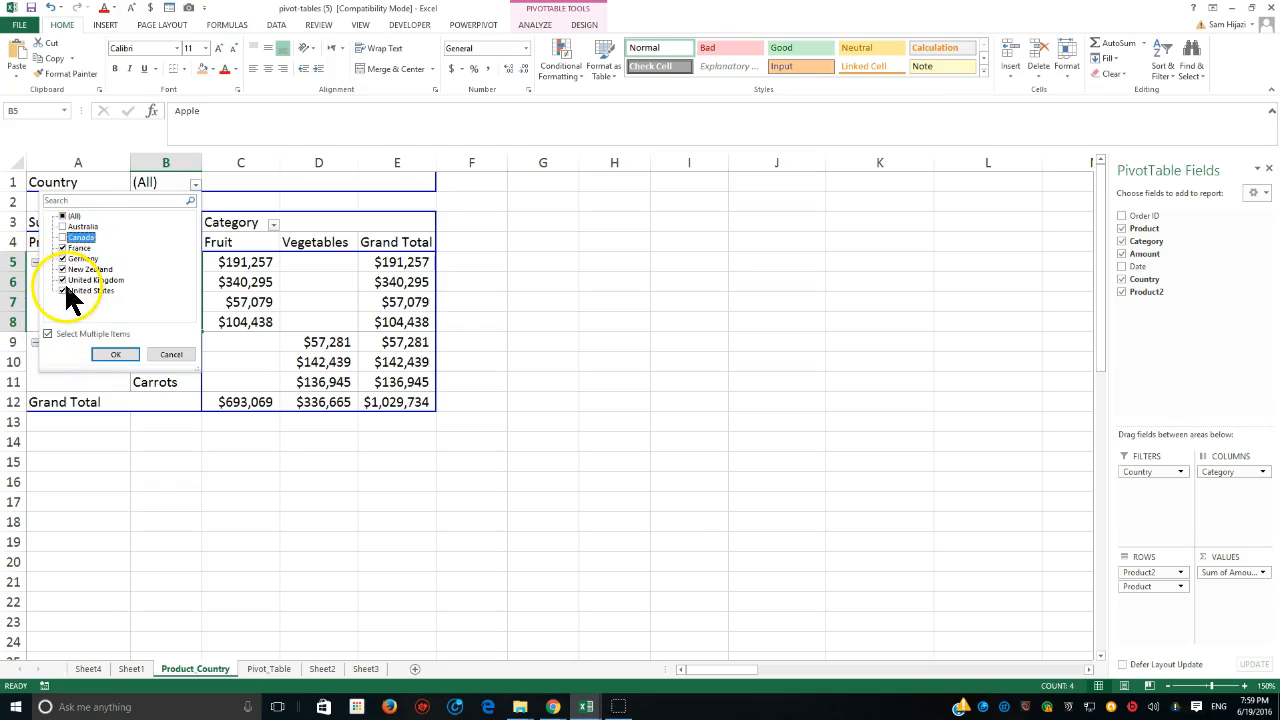
click(62, 280)
click(62, 269)
click(62, 258)
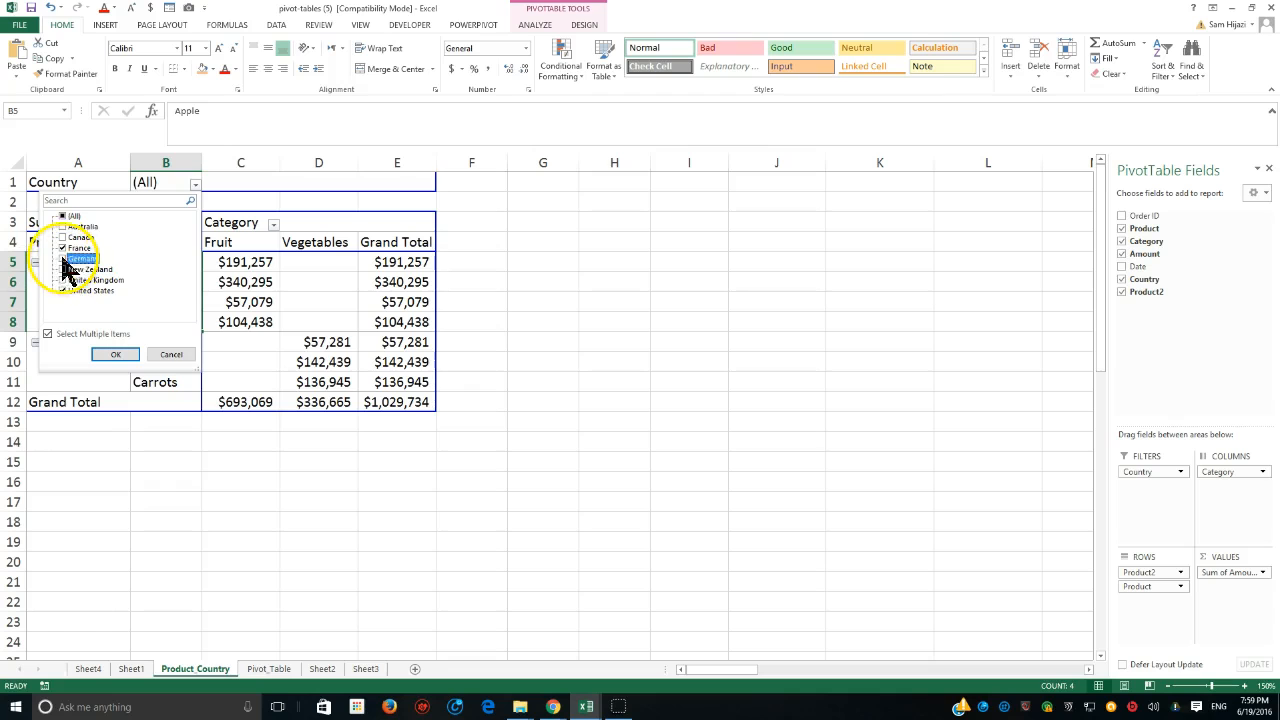
click(62, 248)
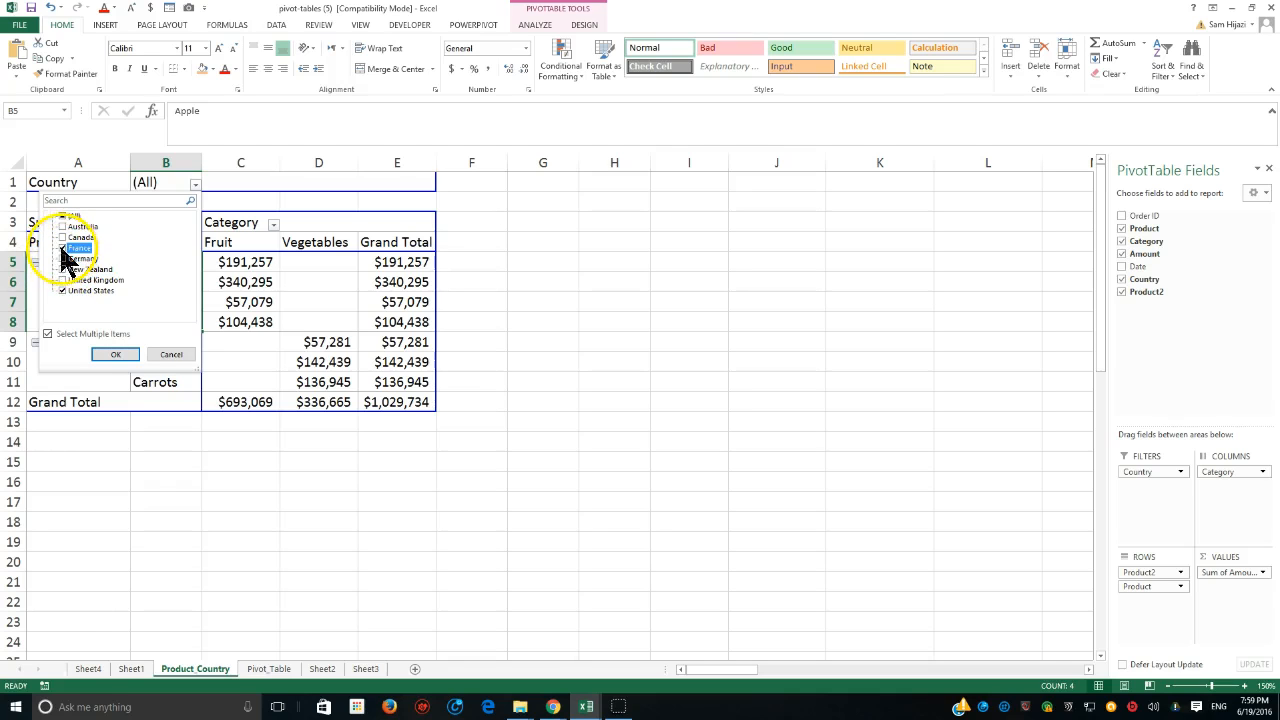
click(108, 355)
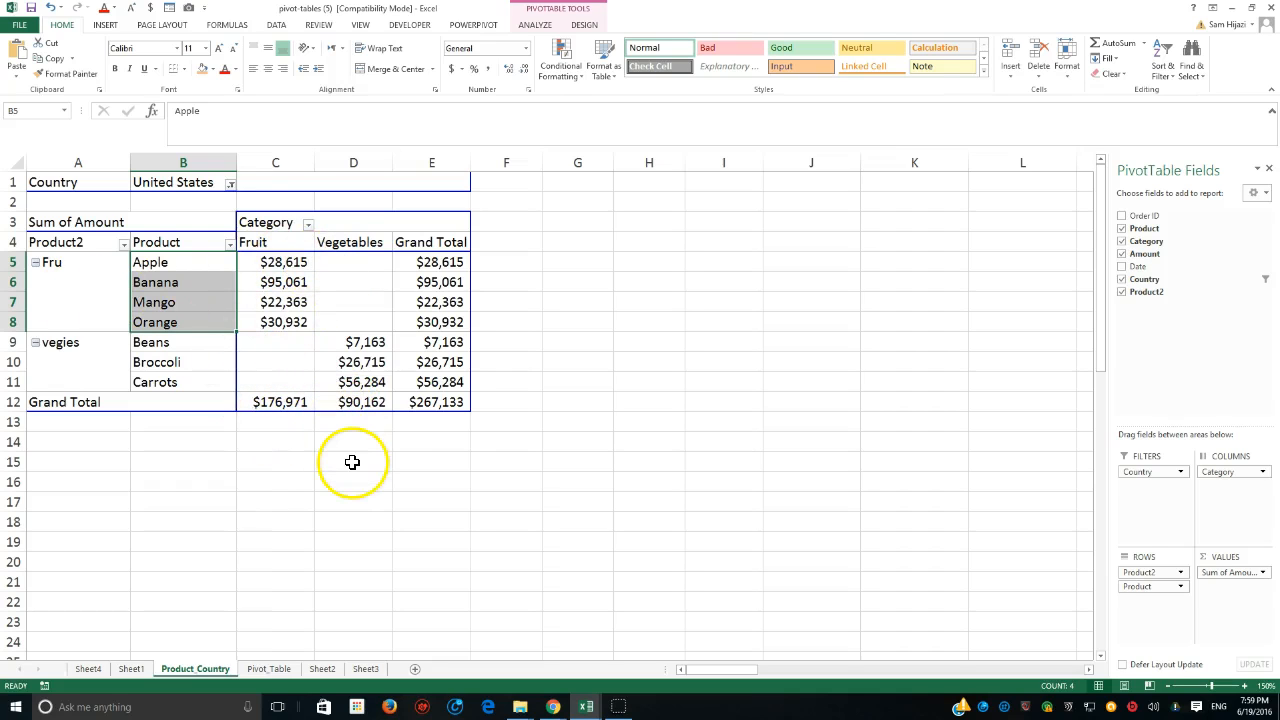
Change the Country report filter to include only Australia instead of United States.
click(230, 184)
click(230, 184)
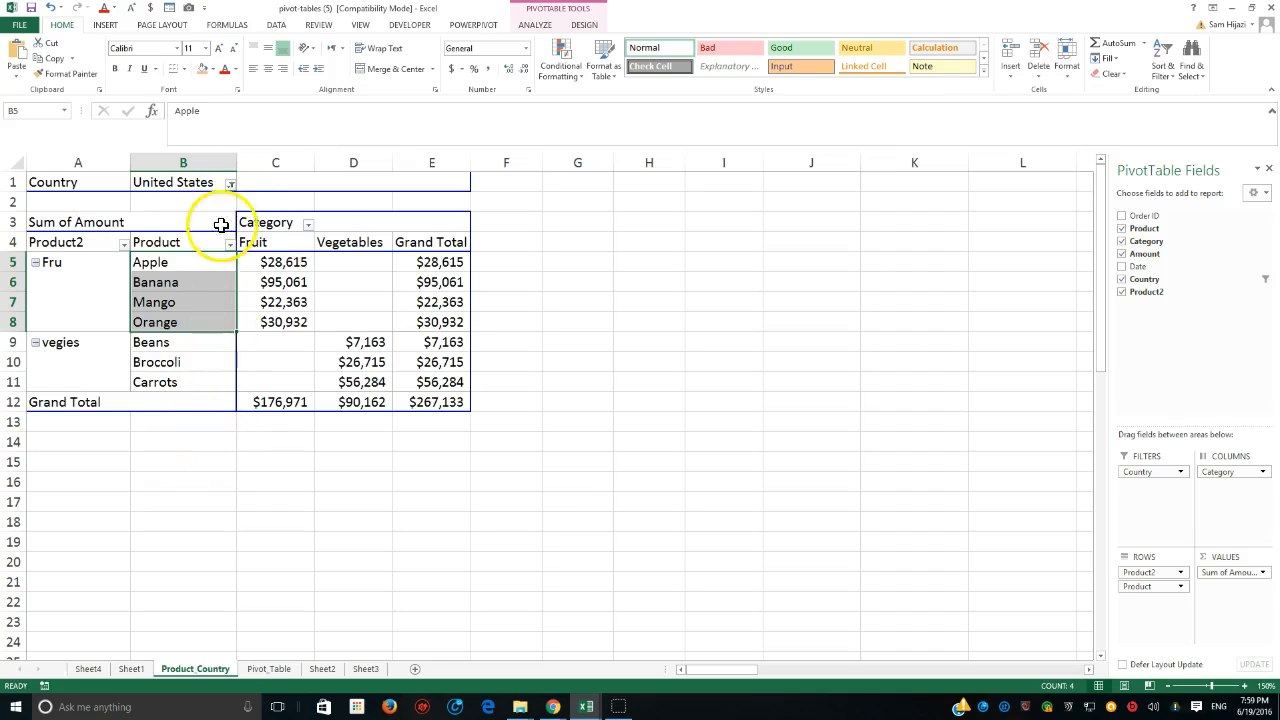
click(230, 184)
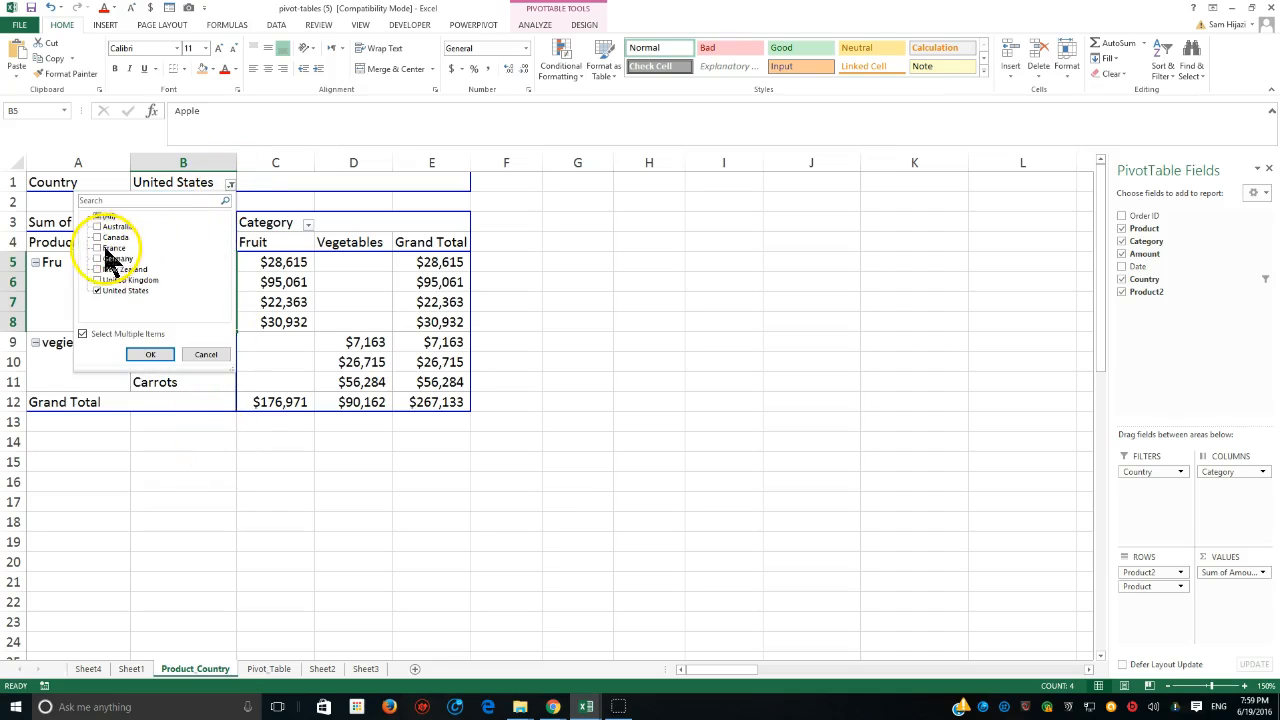
click(97, 290)
click(97, 227)
click(149, 355)
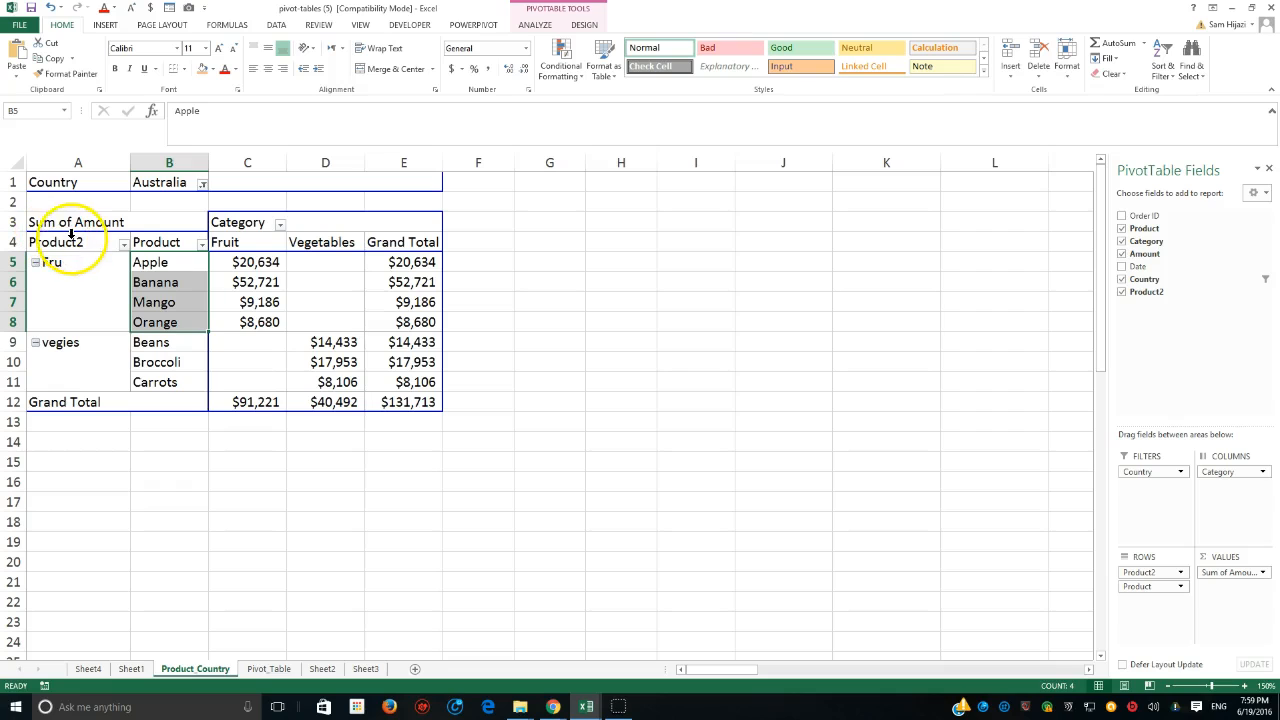
Reset the Country report filter to include all countries.
click(36, 180)
drag(36, 180, 133, 186)
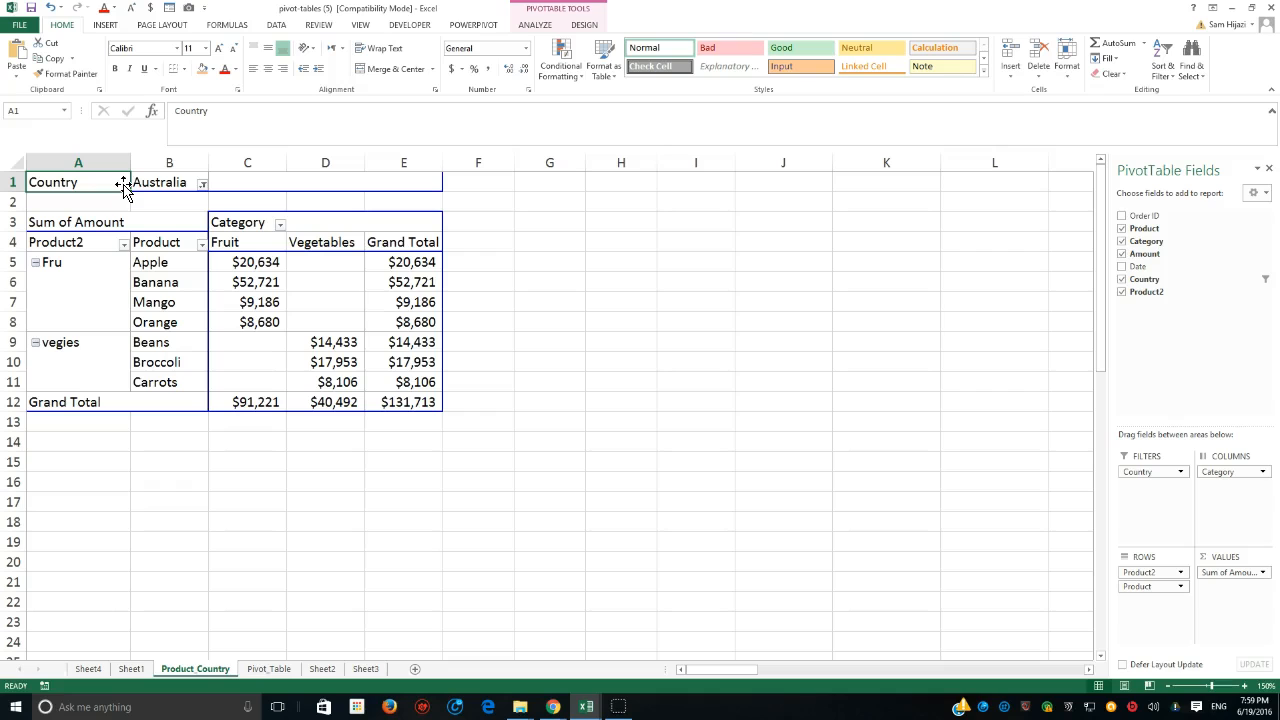
click(202, 185)
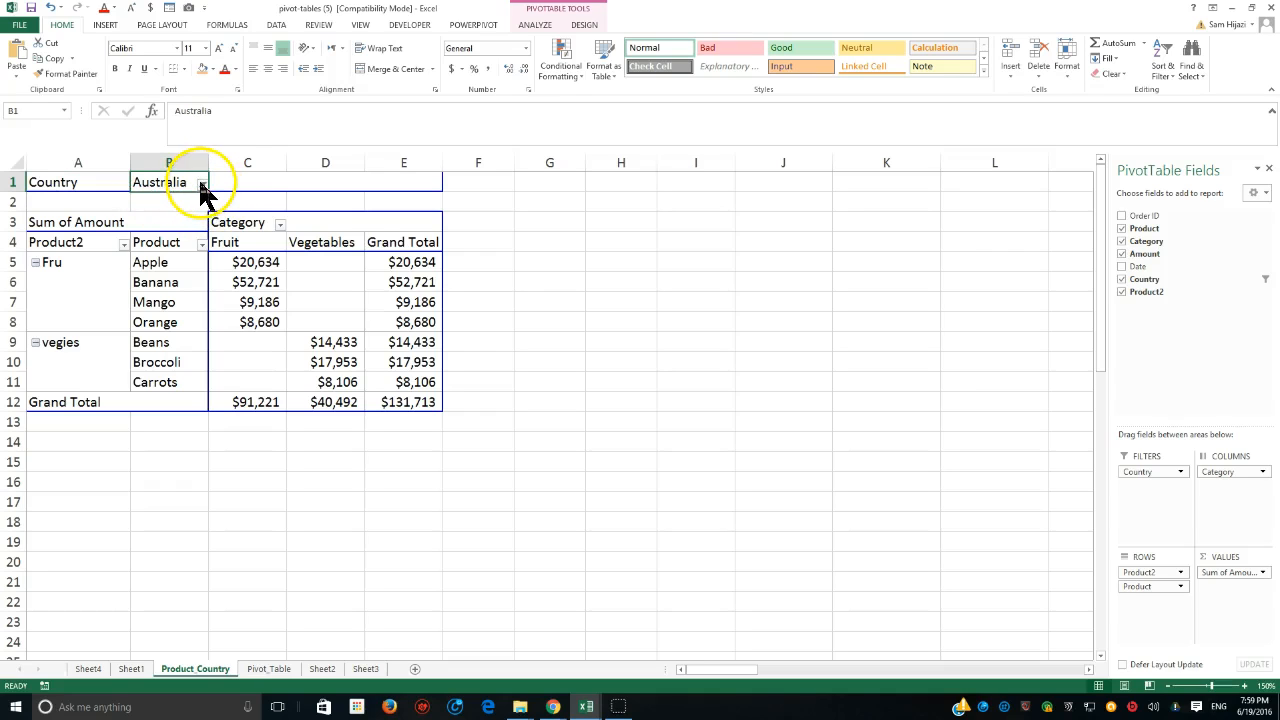
click(69, 217)
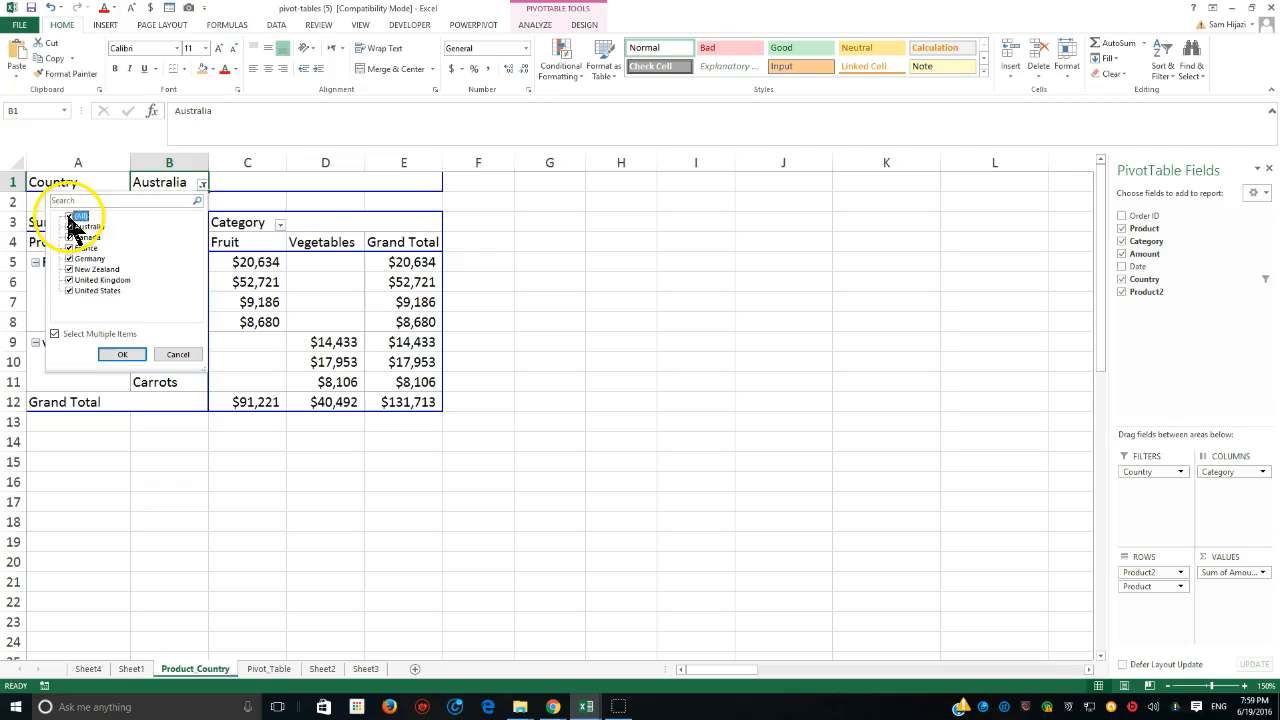
click(120, 355)
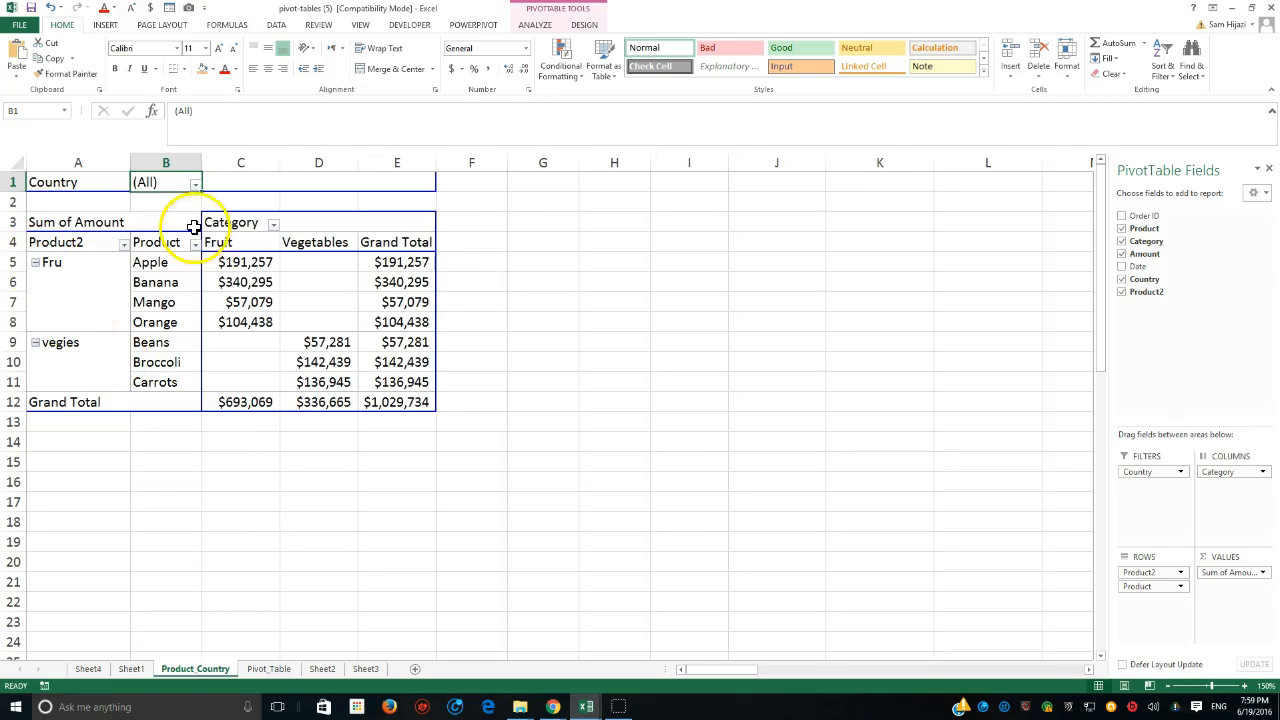
Generate a separate PivotTable sheet for each country by showing the report filter pages of Country.
click(580, 30)
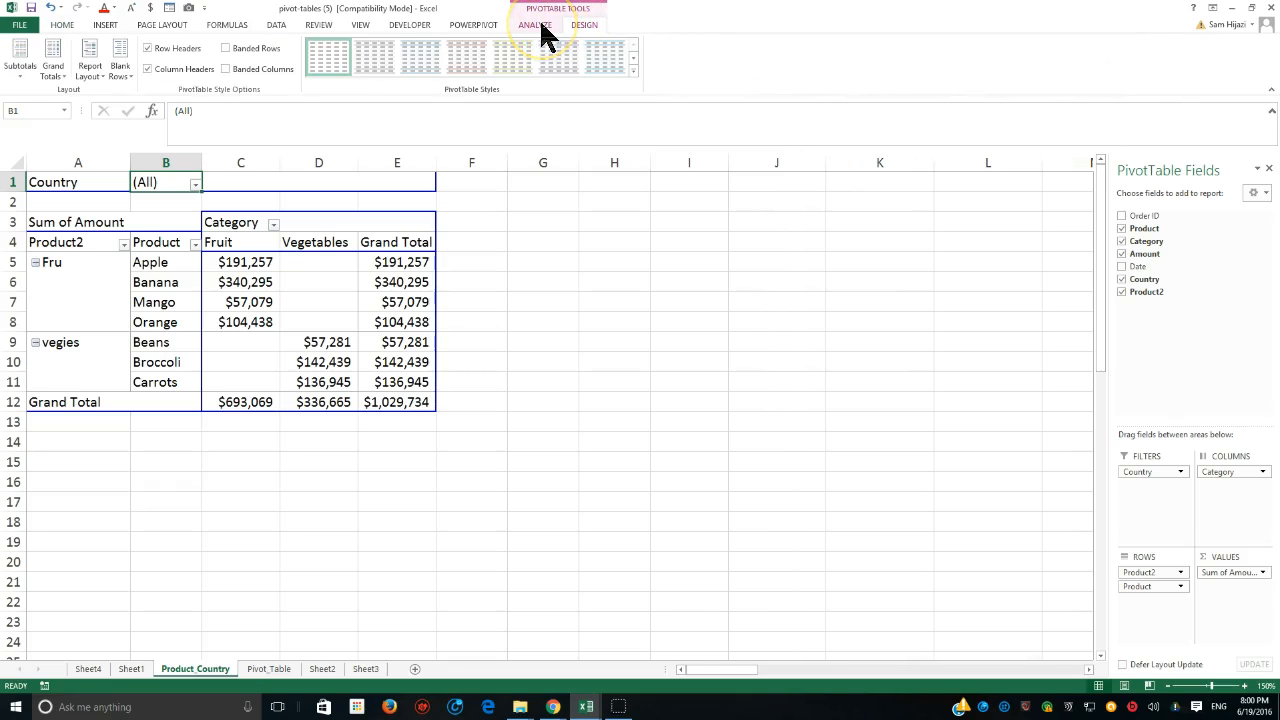
click(545, 30)
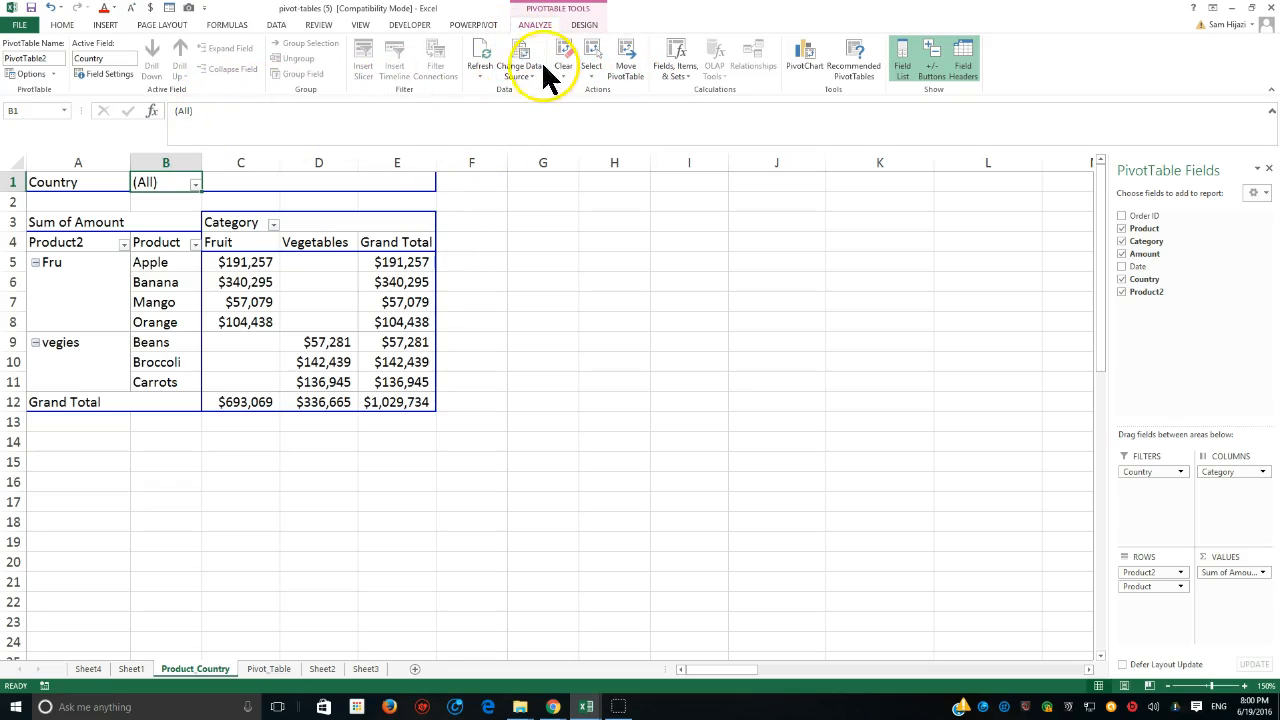
click(52, 74)
click(60, 107)
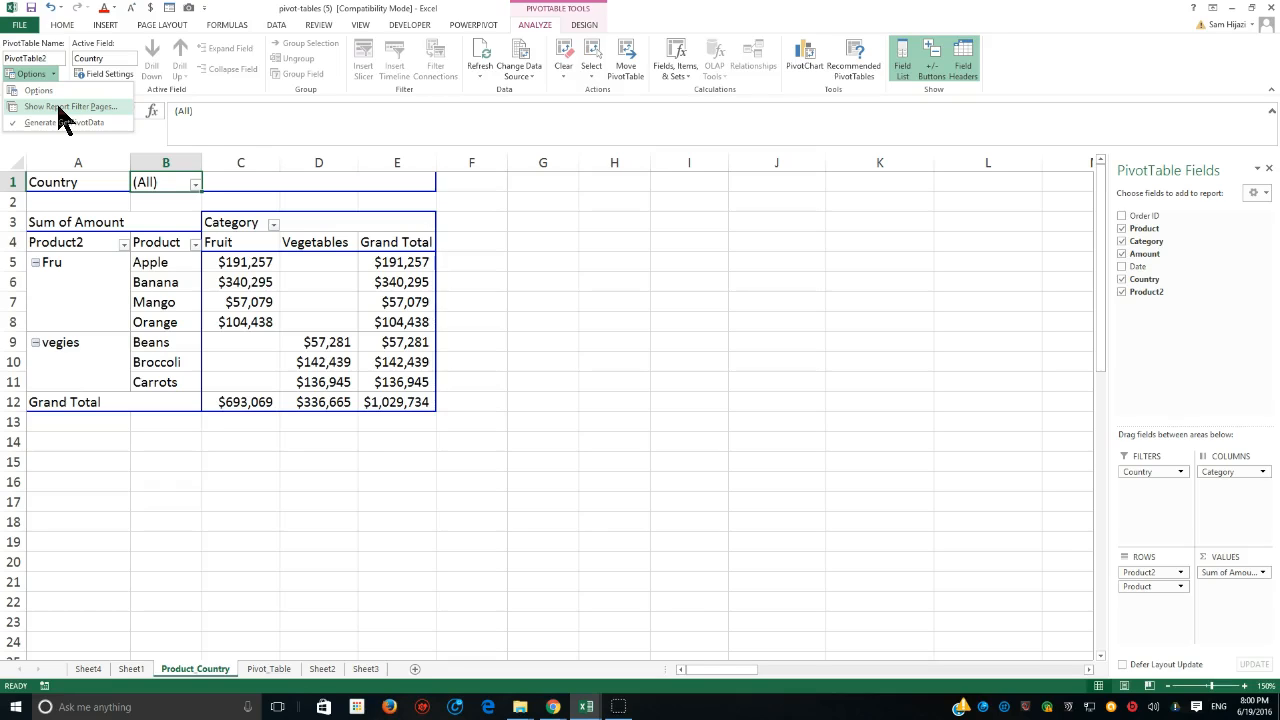
click(58, 107)
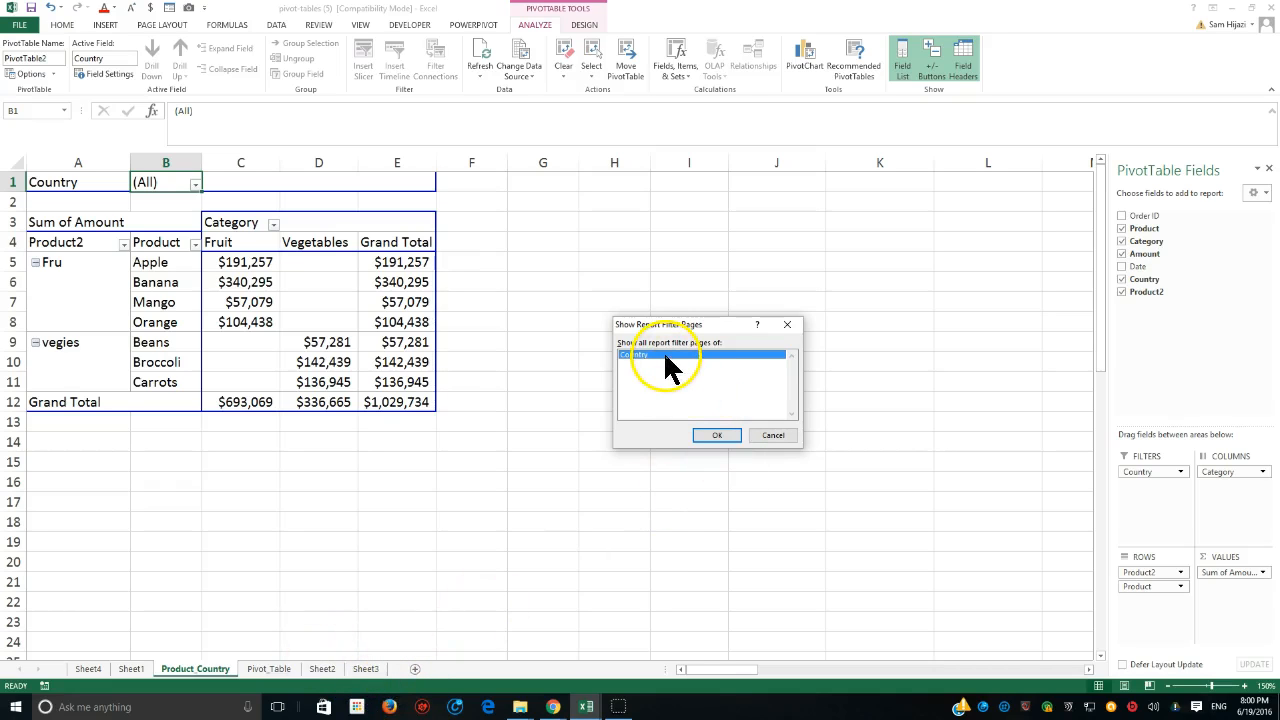
click(717, 436)
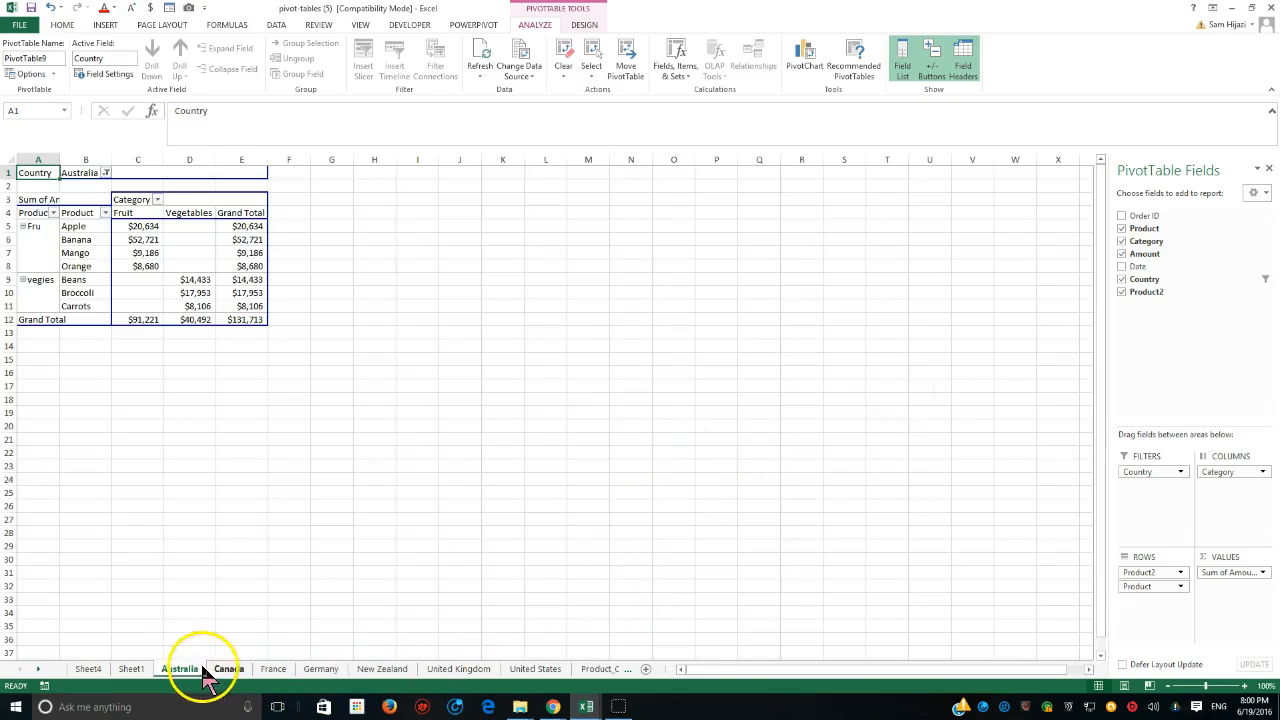
Examine the country PivotTables on the Canada, France, Germany, New Zealand, United Kingdom and United States sheets.
click(226, 669)
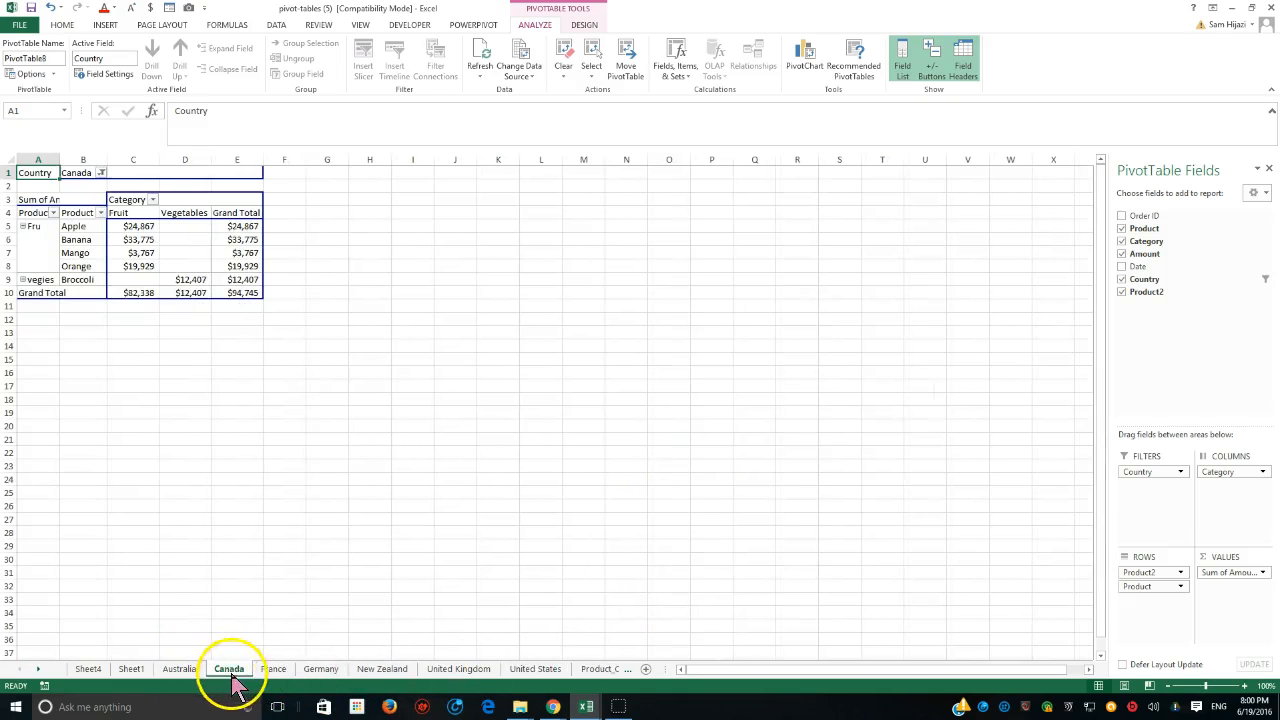
click(274, 670)
click(318, 670)
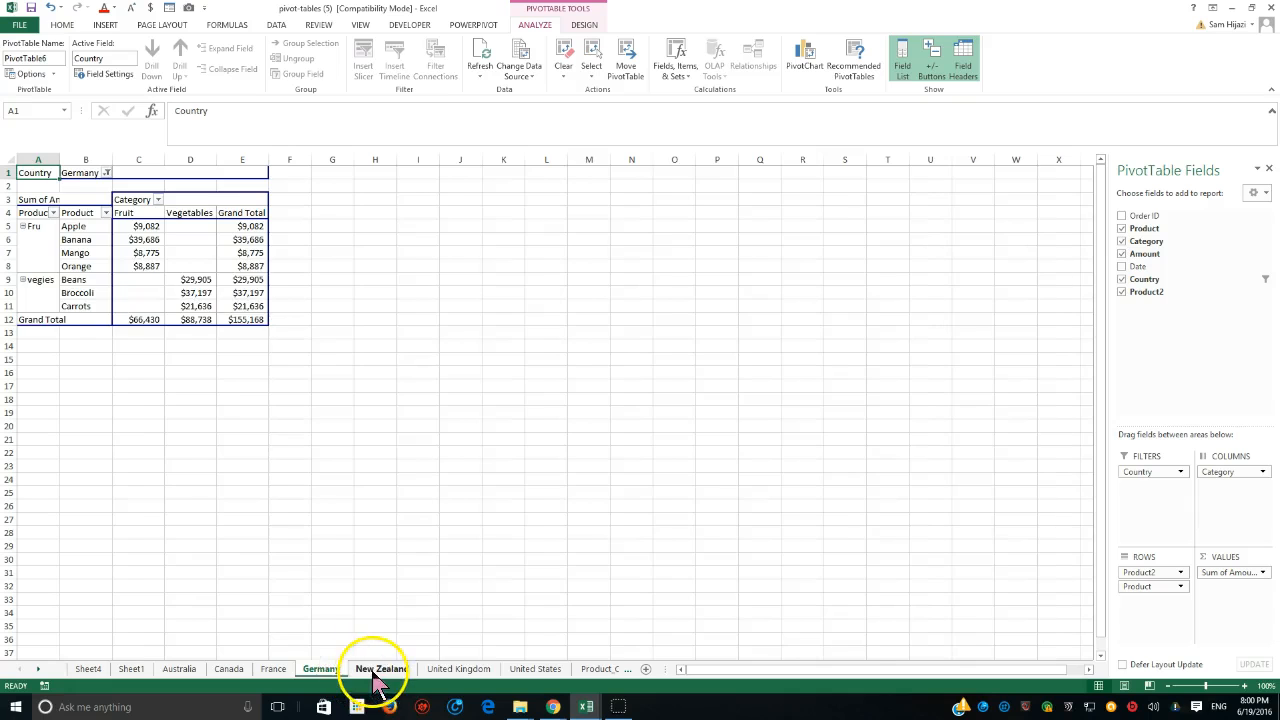
click(380, 670)
click(440, 671)
click(530, 671)
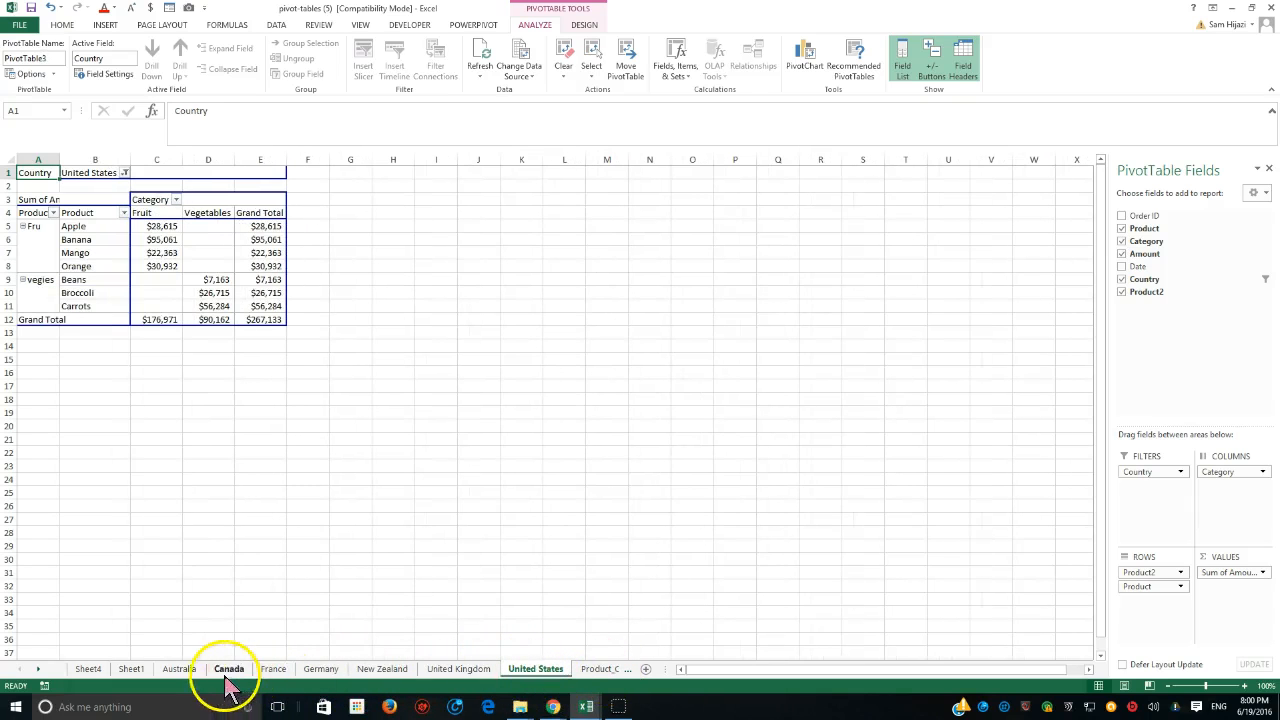
Select the country sheets from Australia through United States as one group.
click(180, 670)
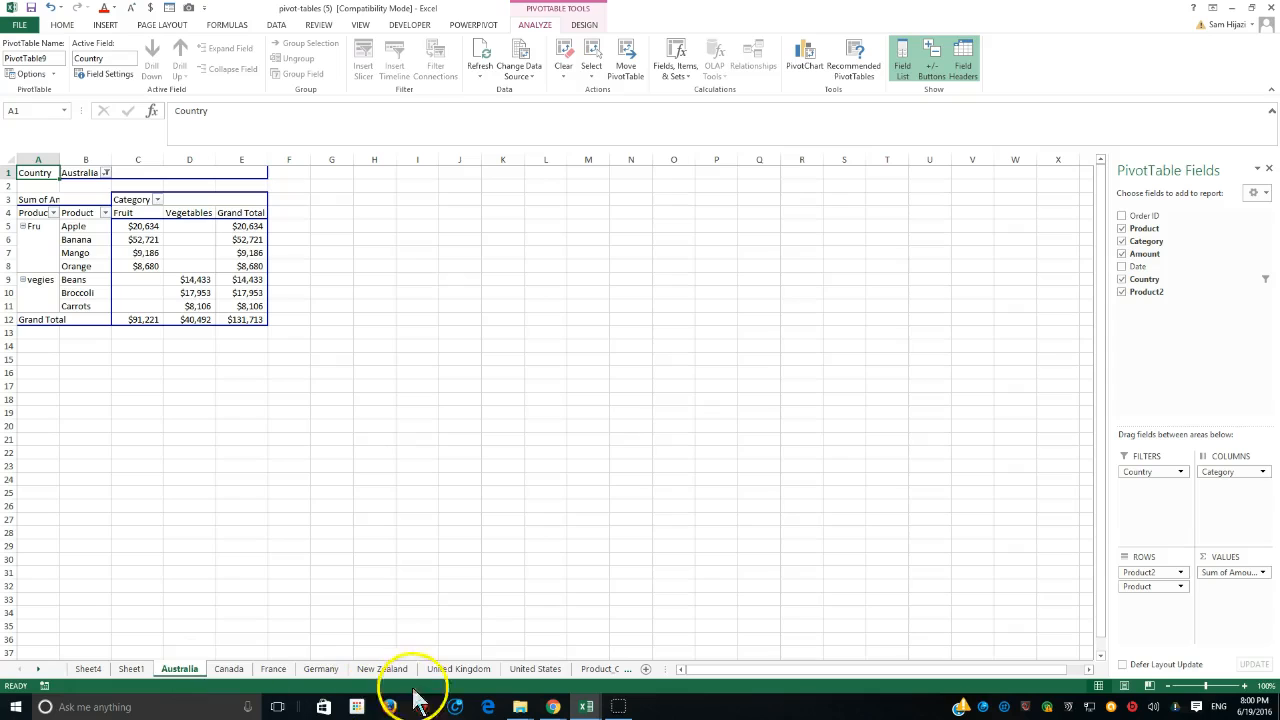
shift+click(535, 669)
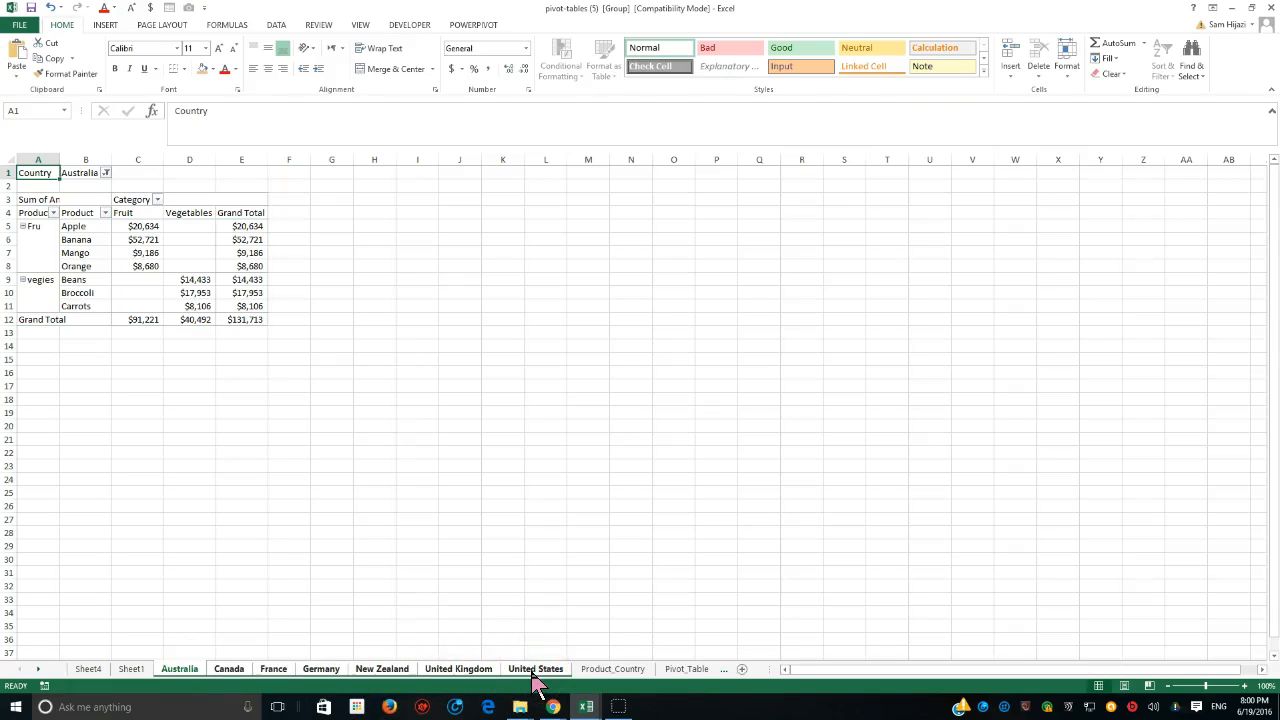